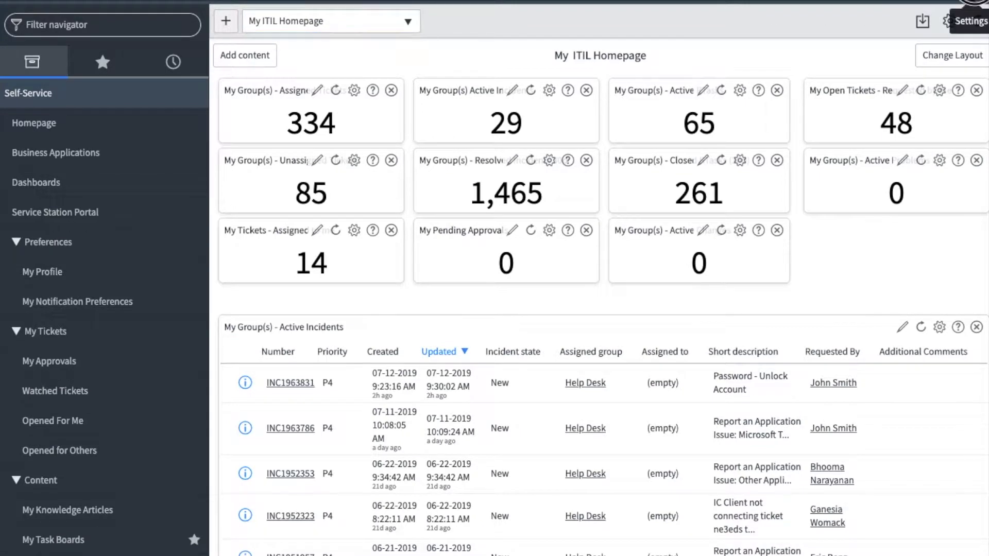
Review the General and Forms pages of the system settings, including tabbed forms and related list loading, and close the settings
left_click(947, 21)
left_click(240, 46)
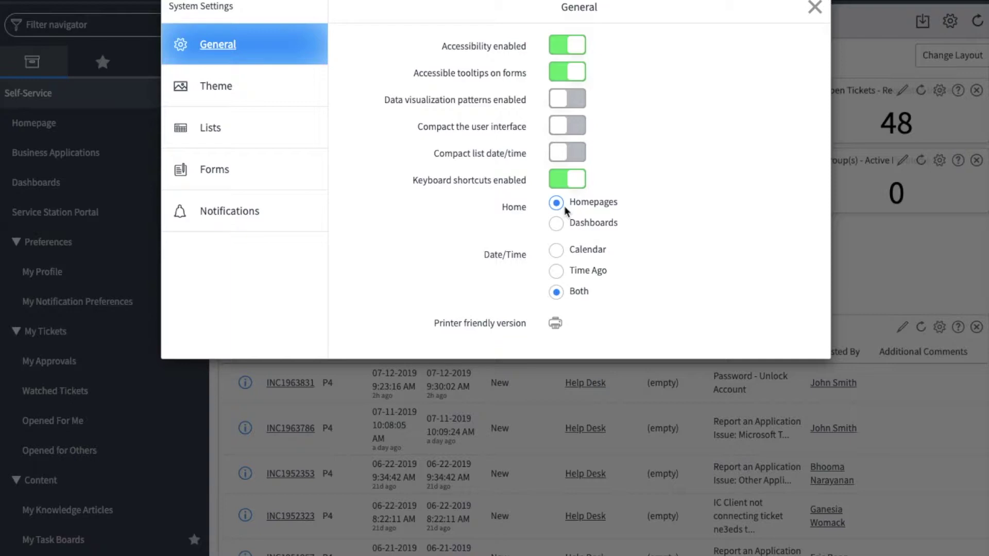
left_click(246, 176)
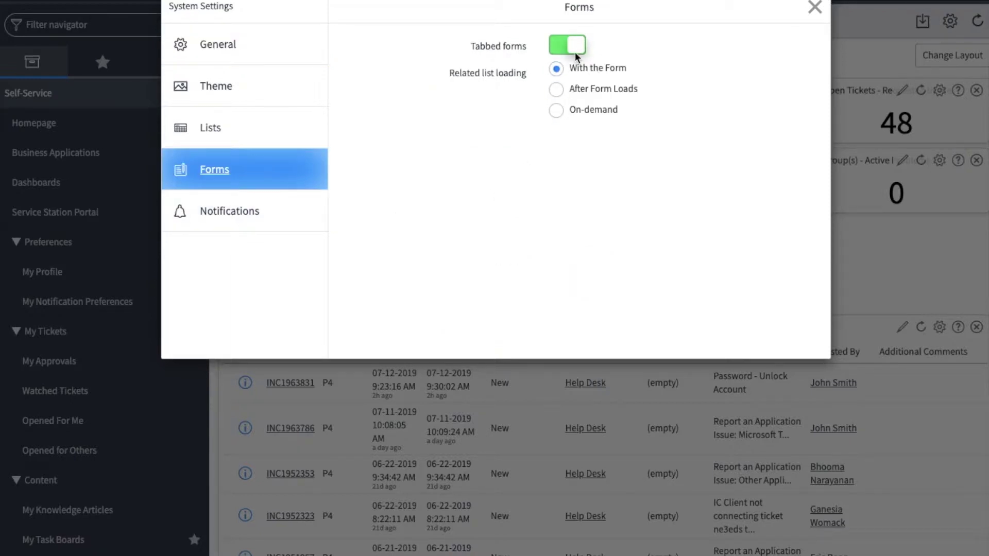
left_click(818, 9)
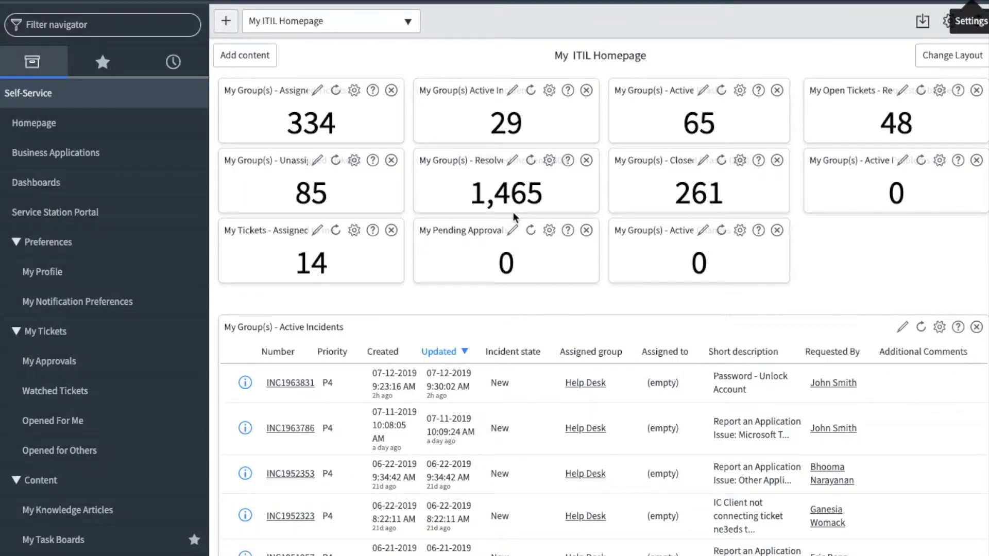
Browse the homepages available to switch to, including the ITIL Homepage, and stay on My ITIL Homepage
left_click(345, 23)
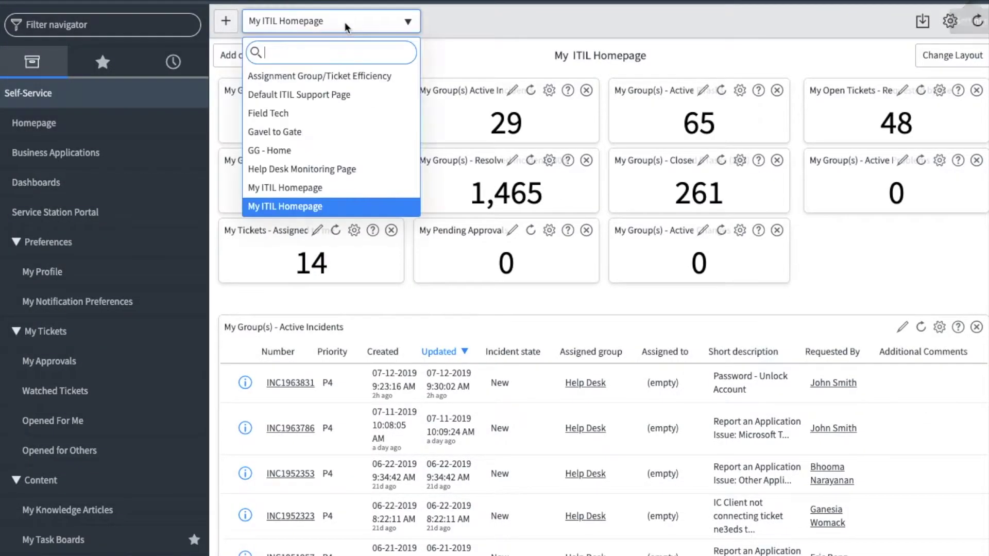
scroll(340, 179, "down", 2)
scroll(319, 155, "down", 3)
scroll(282, 121, "up", 1)
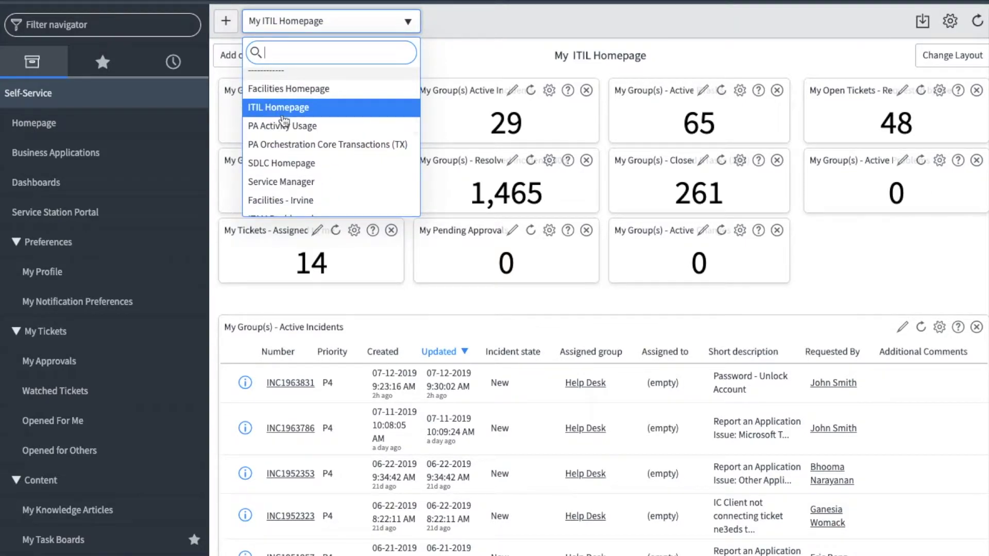
left_click(483, 23)
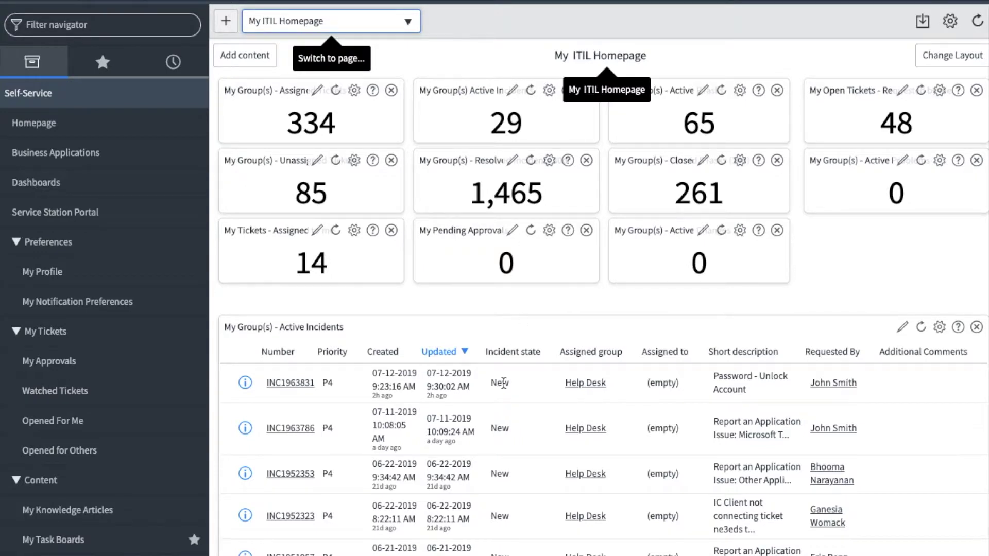
Look through the group's active incidents and open the most recently updated Password - Unlock Account incident
scroll(493, 393, "down", 4)
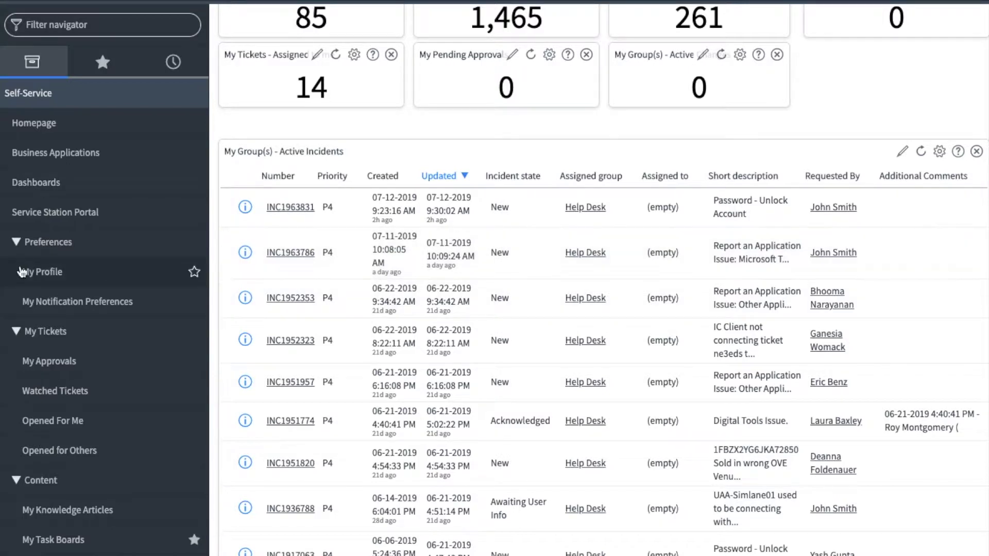
scroll(835, 294, "up", 4)
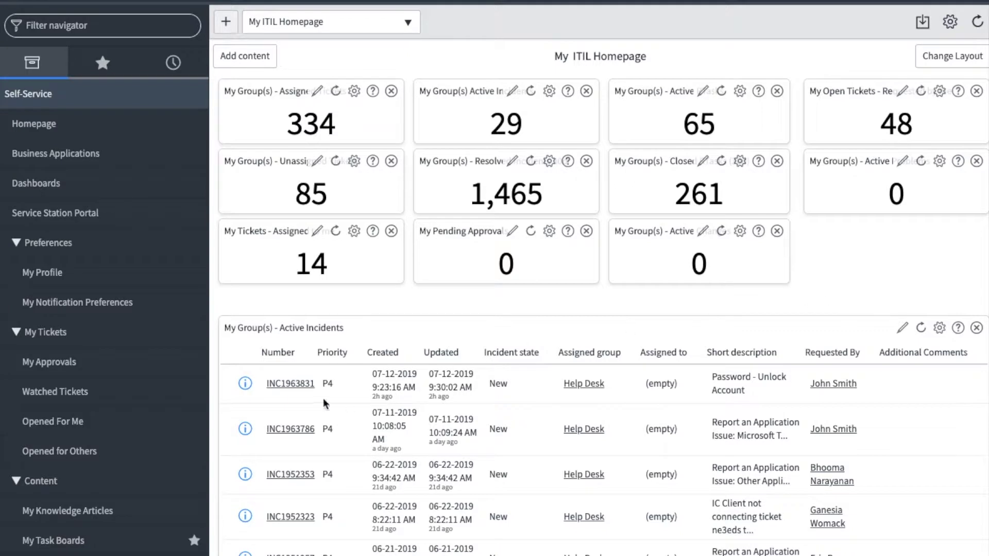
left_click(292, 384)
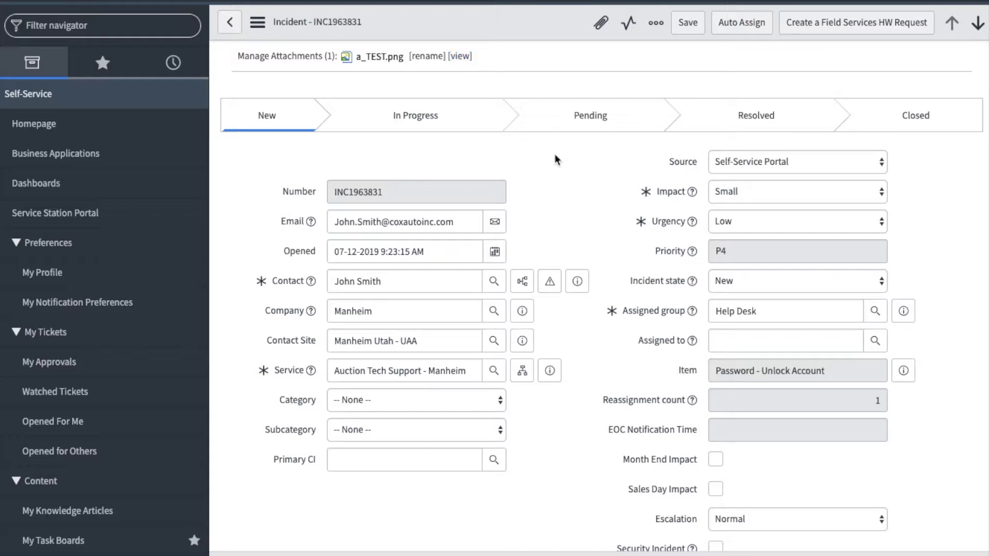
Preview the incident contact's user details, and check the list of other records related to that contact
left_click(576, 287)
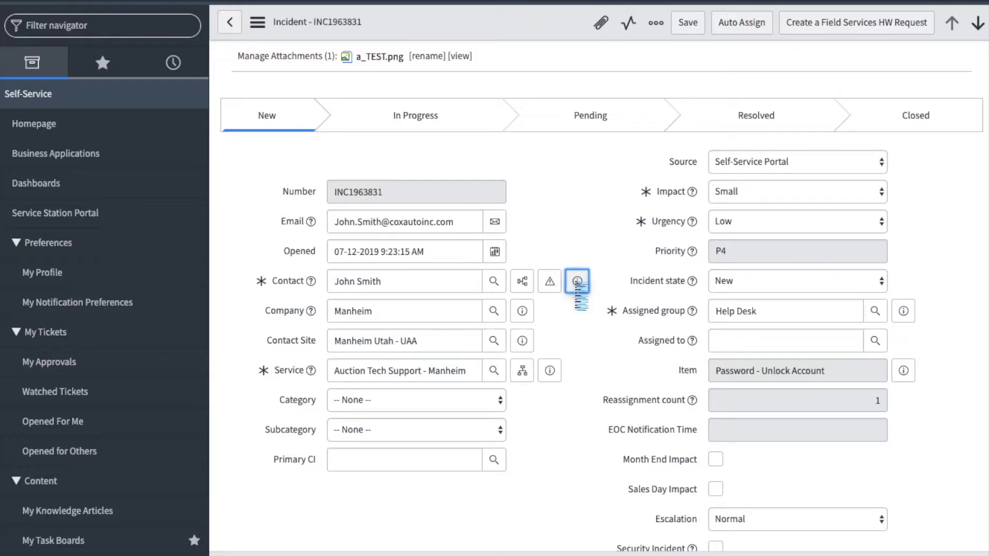
scroll(576, 289, "down", 6)
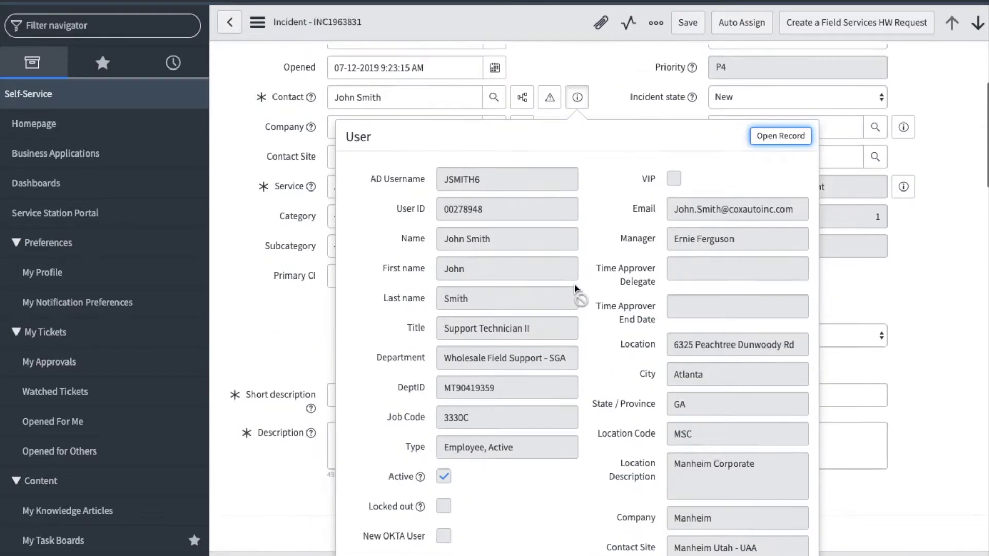
scroll(574, 283, "up", 5)
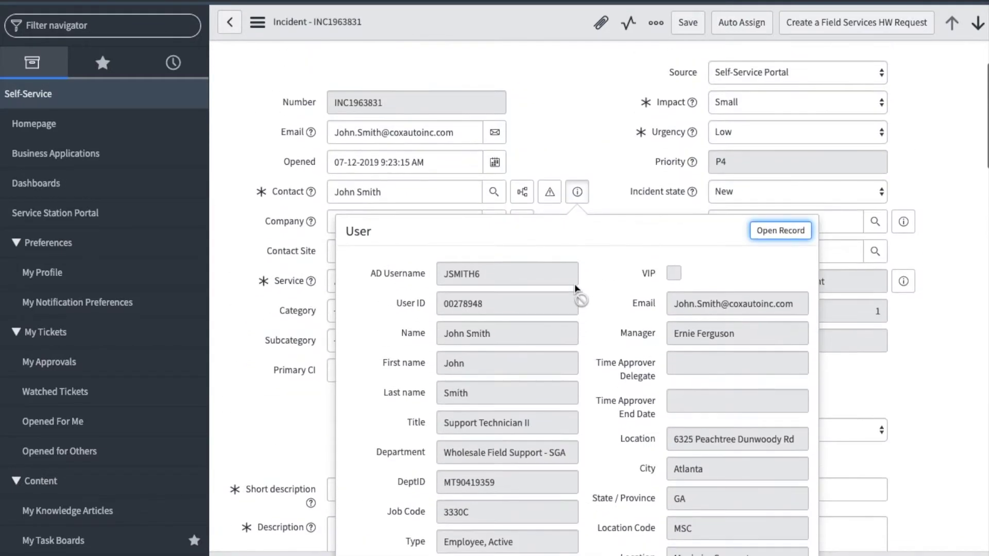
left_click(580, 138)
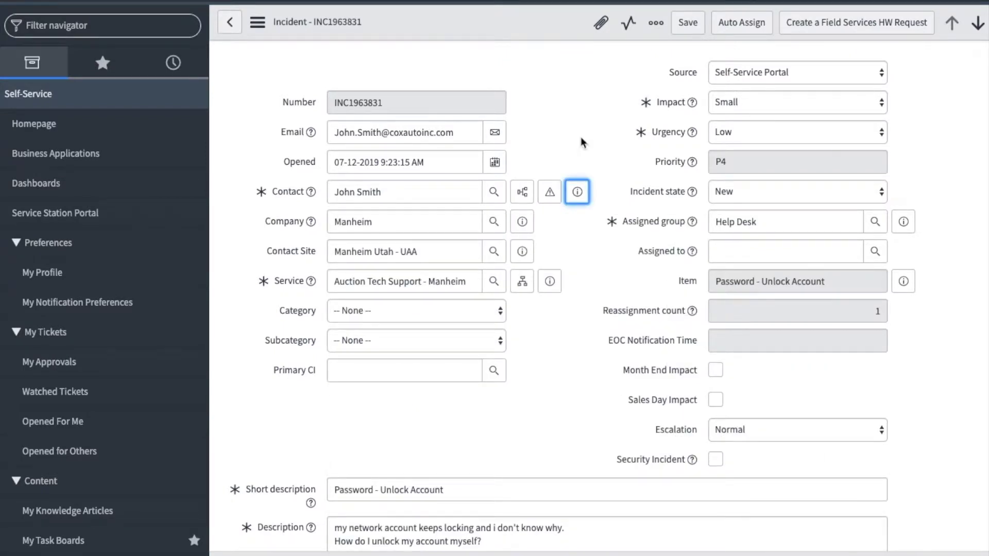
left_click(522, 198)
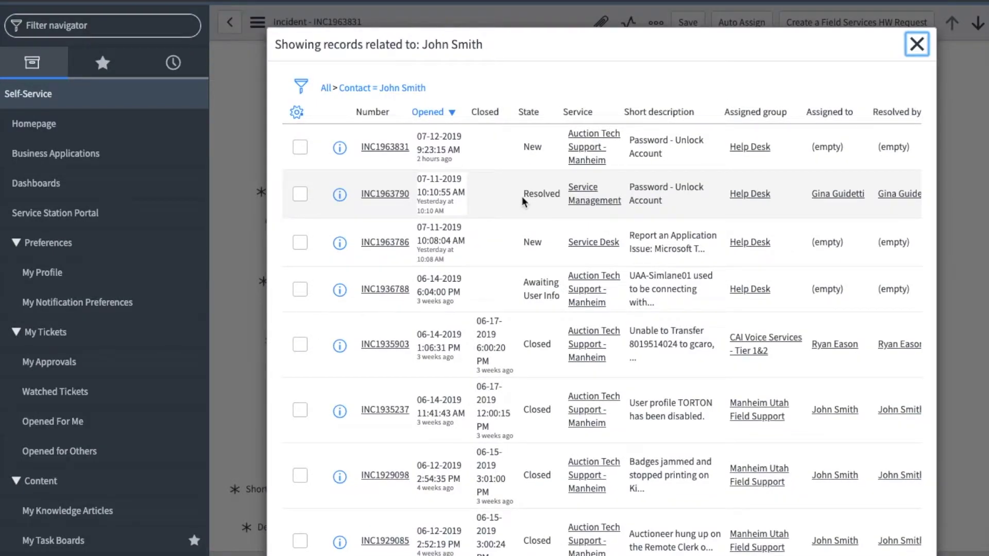
left_click(917, 46)
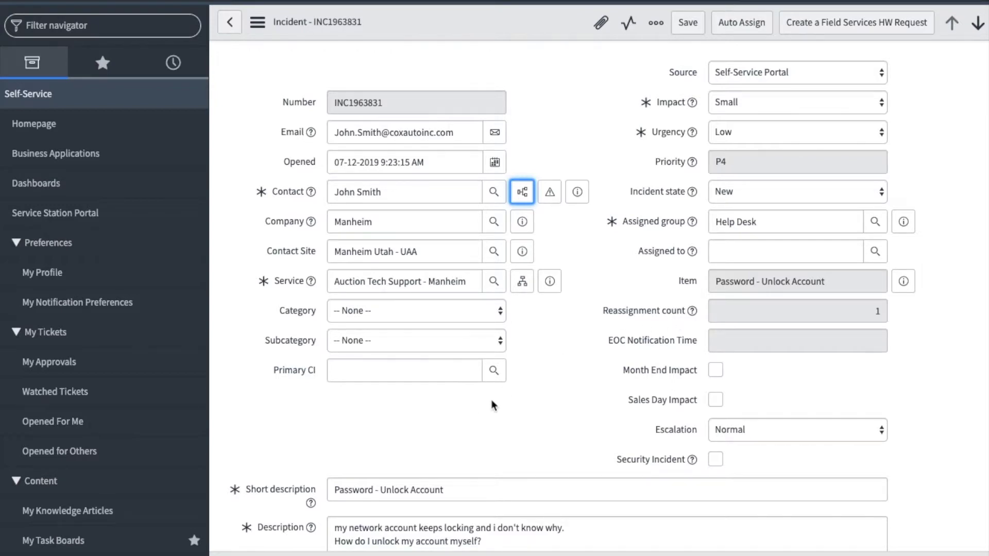
Check the available incident state options without changing the state, and review the incident's short description and description
left_click(750, 201)
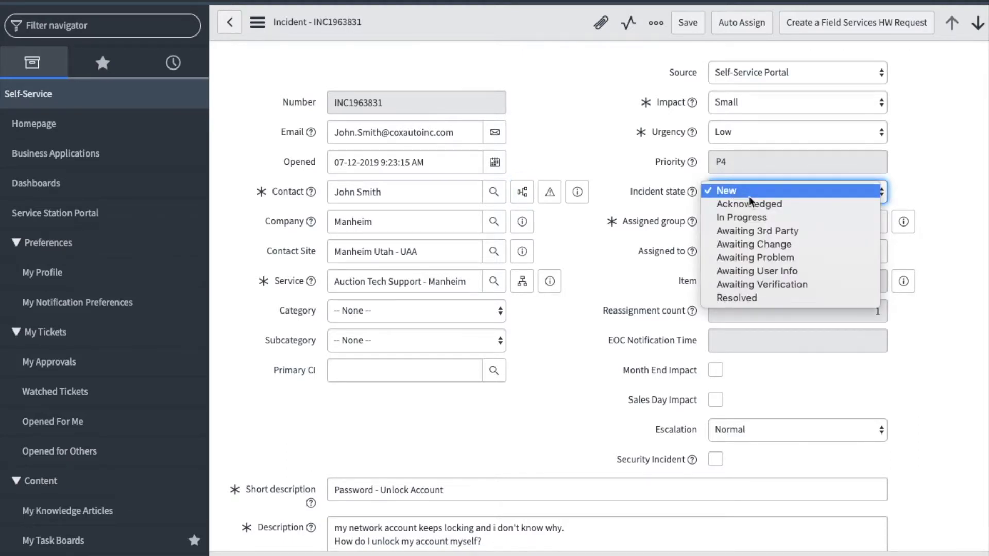
left_click(666, 202)
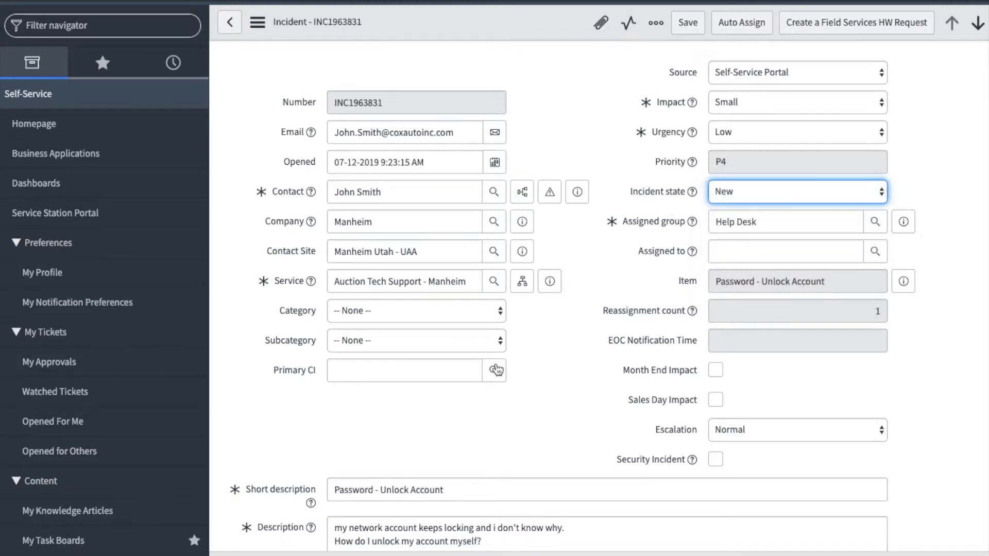
scroll(460, 444, "down", 2)
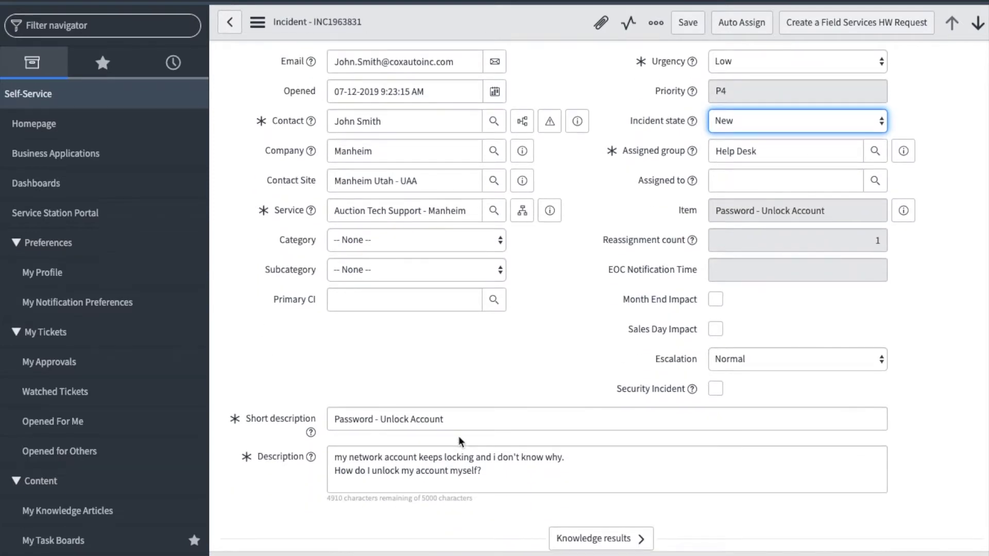
Expand the incident's knowledge results to review the suggested password articles, and collapse them again
scroll(459, 436, "down", 4)
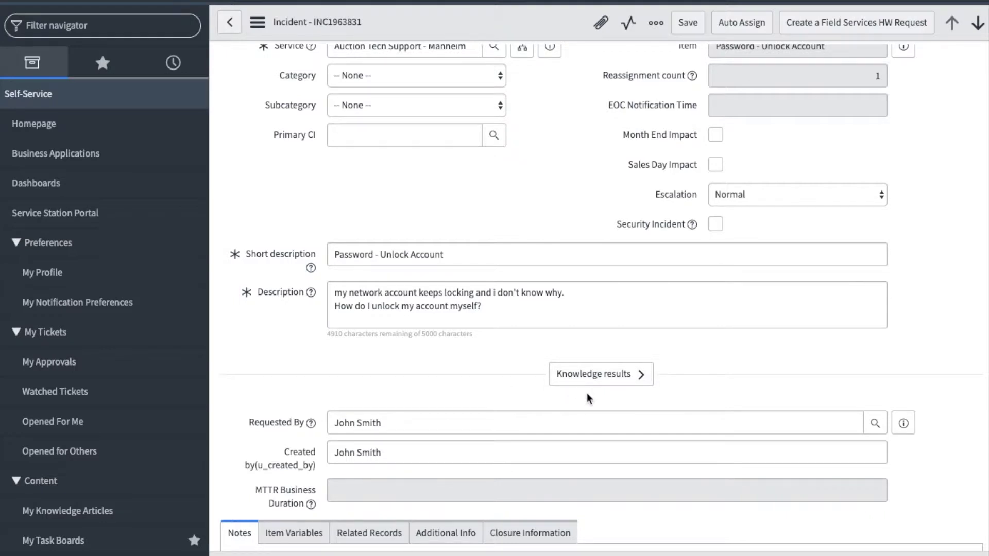
left_click(605, 384)
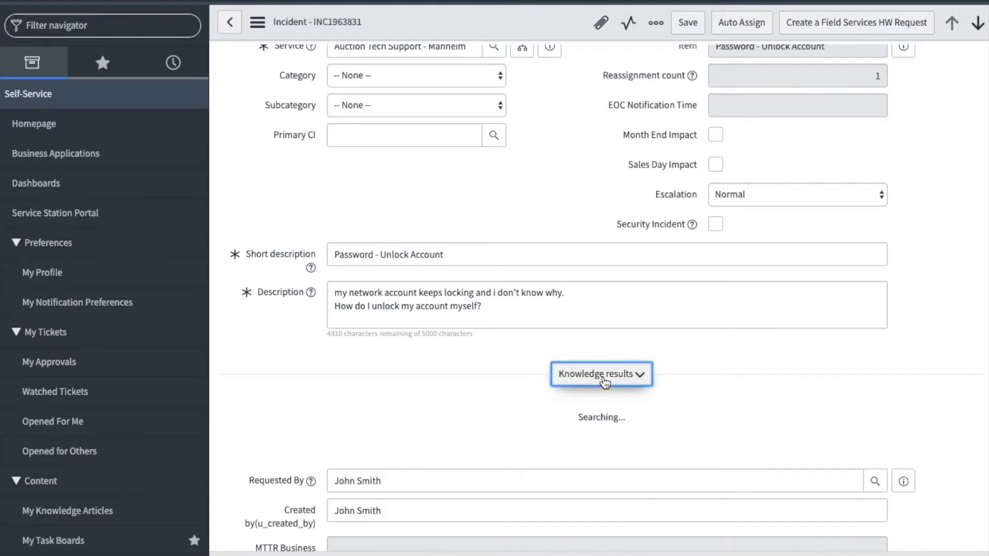
scroll(604, 384, "down", 2)
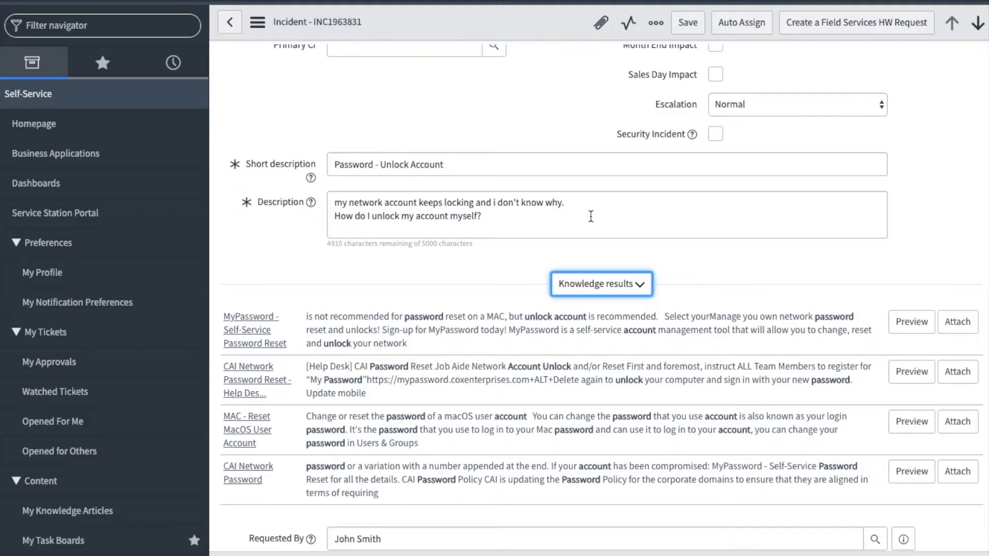
left_click(592, 282)
Examine the incident's Notes section, including the work notes and comments fields and the activity history back to the incident's creation
scroll(593, 286, "down", 5)
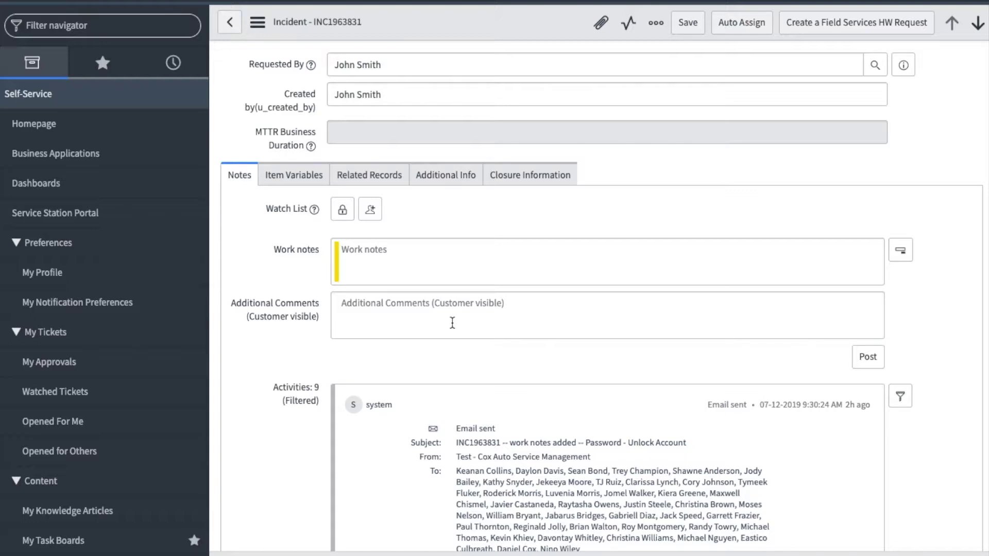
scroll(720, 266, "down", 2)
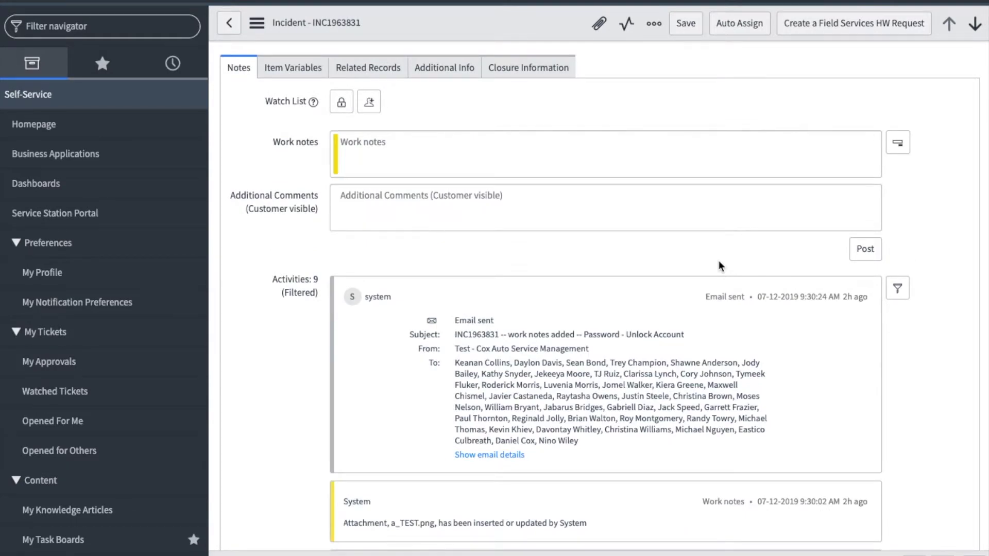
scroll(720, 265, "down", 15)
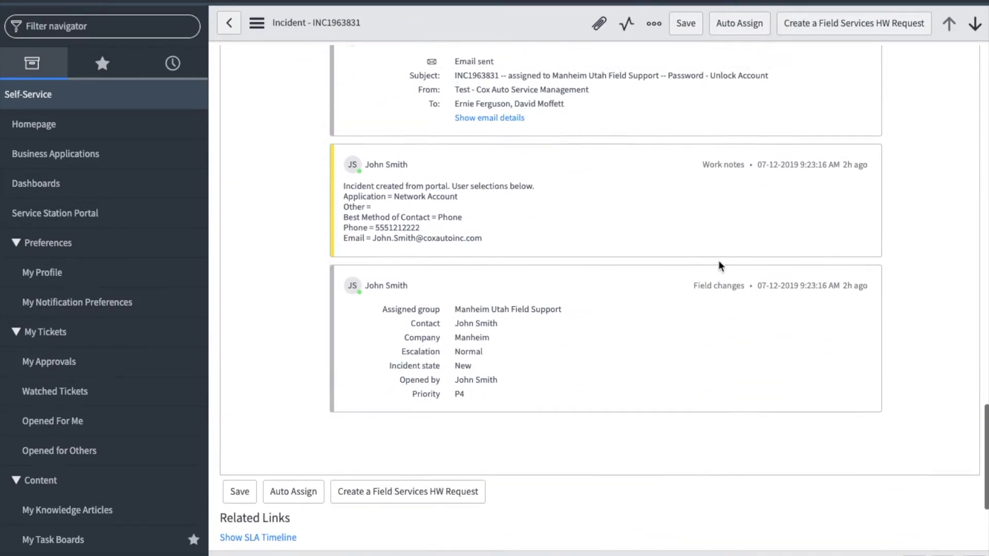
scroll(720, 262, "up", 1)
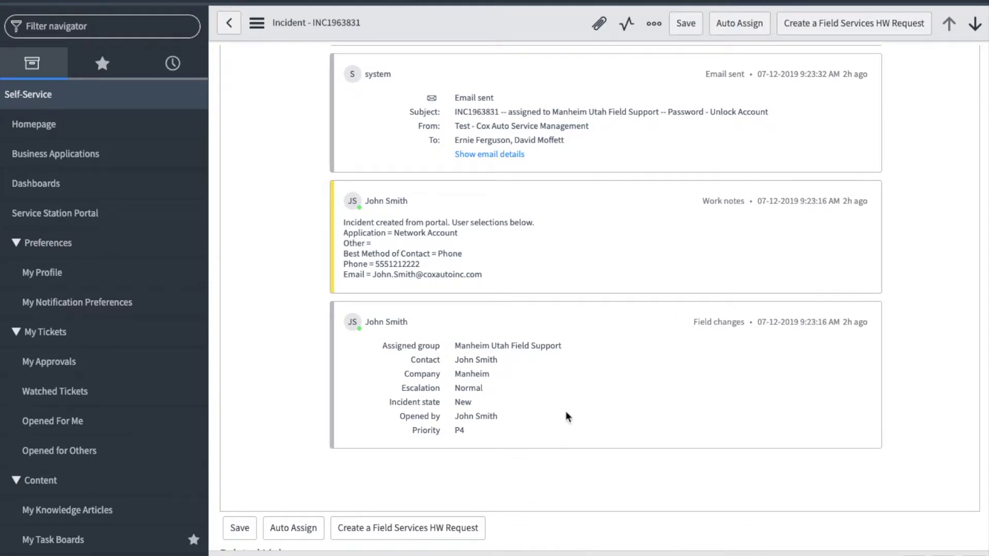
scroll(566, 415, "up", 3)
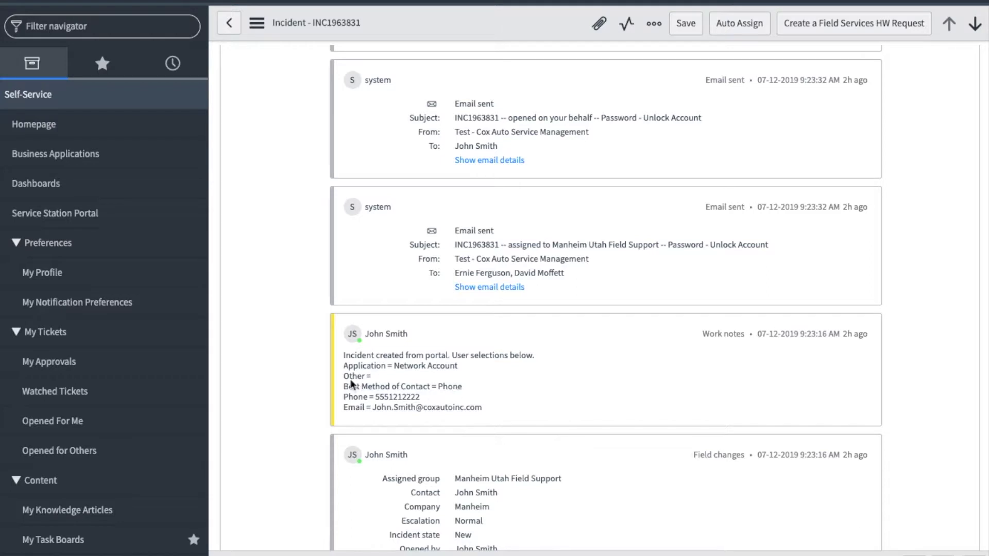
scroll(329, 370, "up", 3)
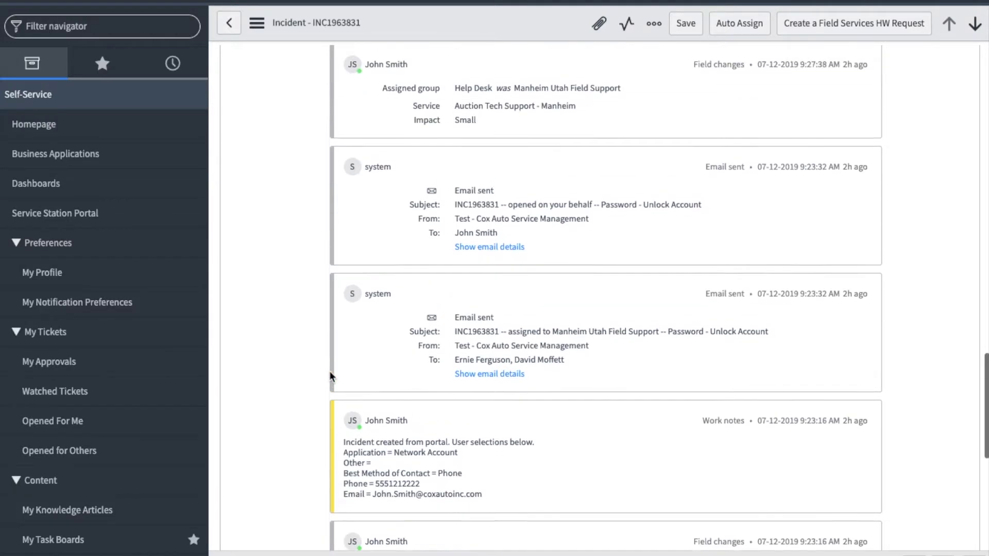
scroll(329, 371, "up", 6)
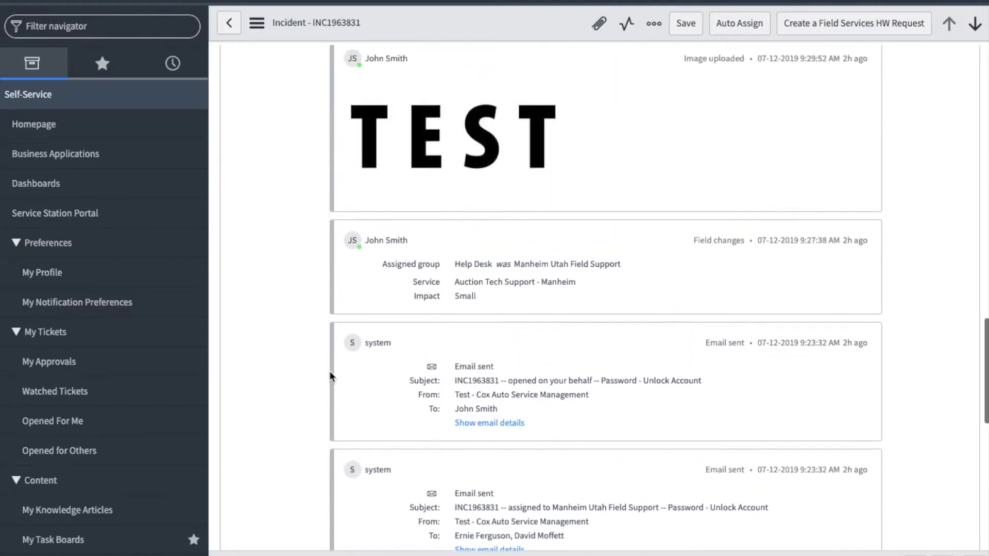
scroll(329, 371, "up", 3)
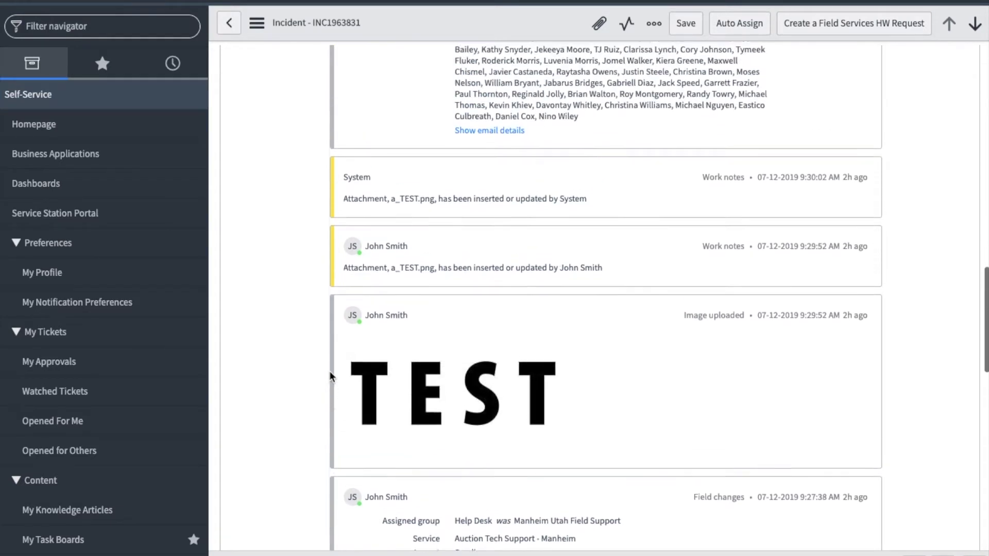
scroll(330, 376, "up", 3)
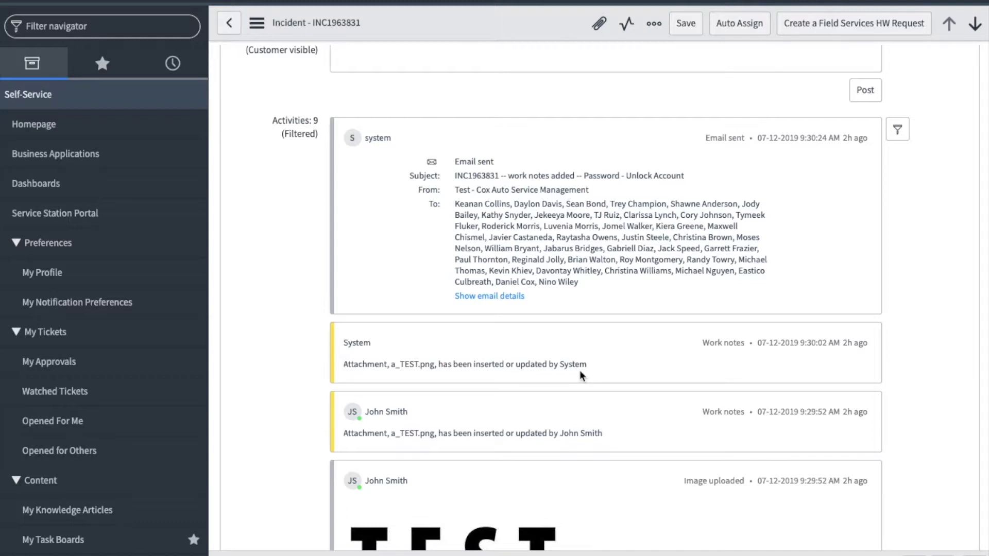
Open the email option from the incident's additional actions
scroll(675, 279, "up", 15)
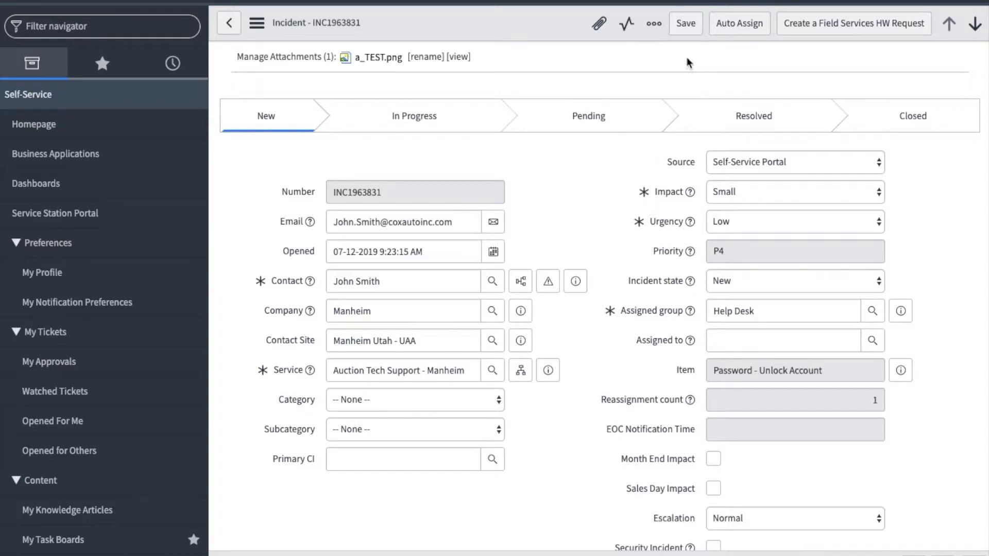
left_click(654, 25)
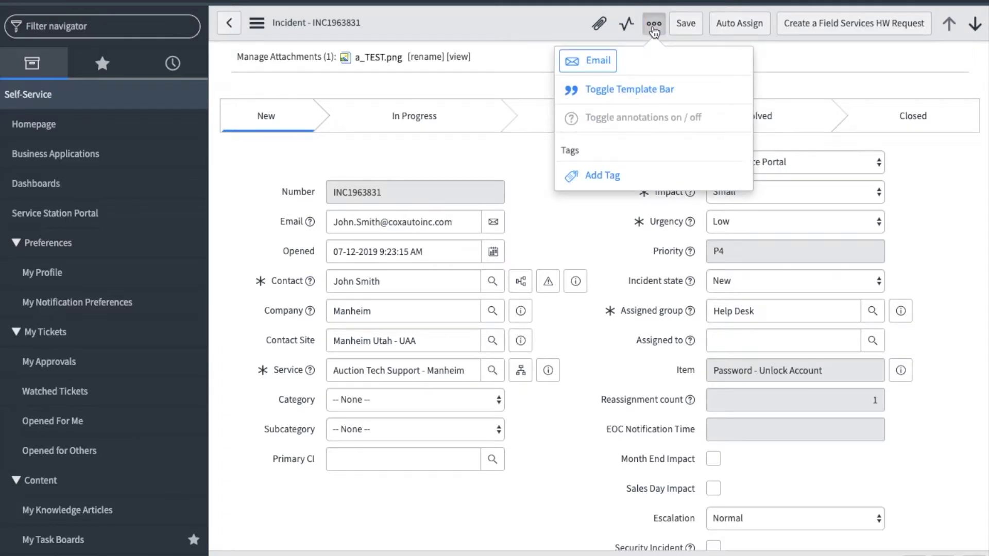
left_click(595, 62)
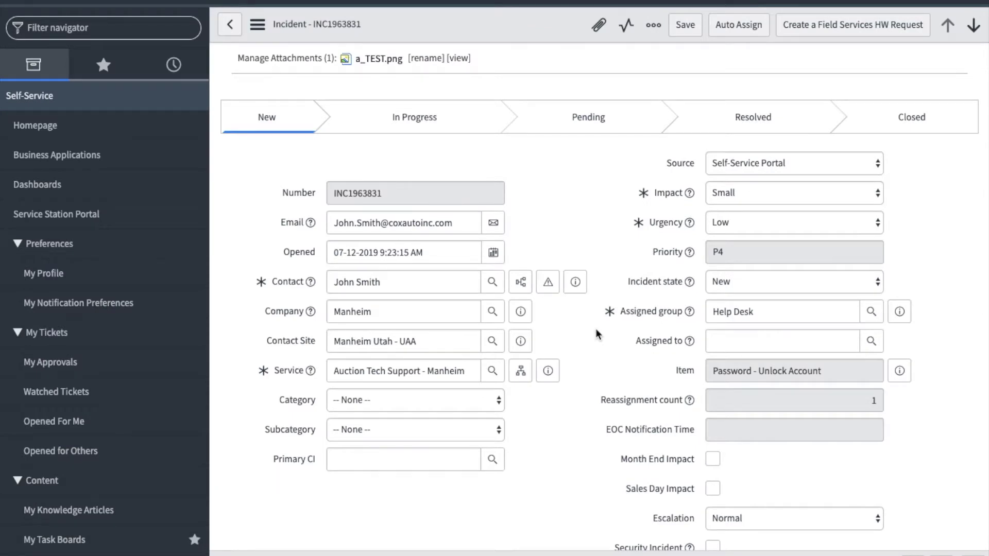
Assign the incident to the Help Desk technician by name and set the incident state to In Progress
left_click(771, 341)
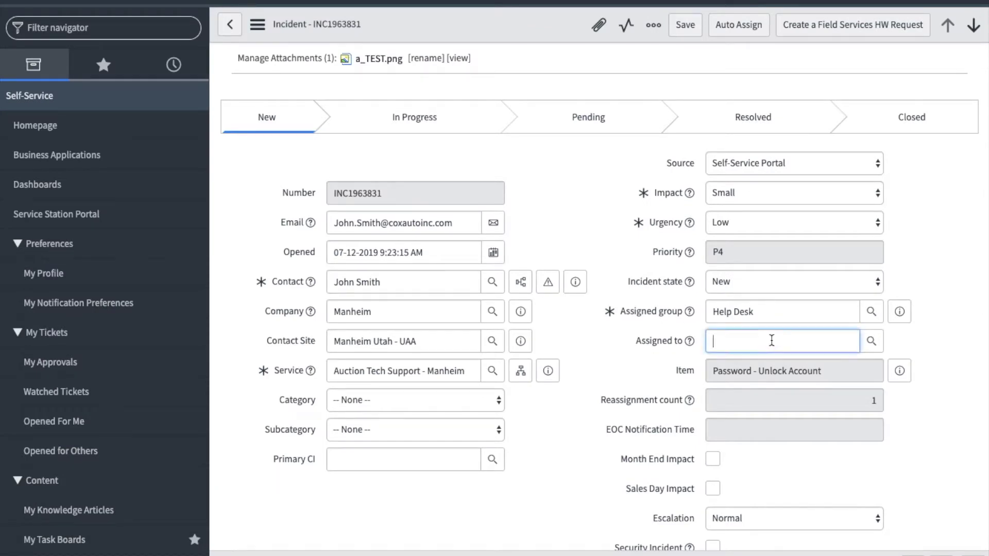
type("gina")
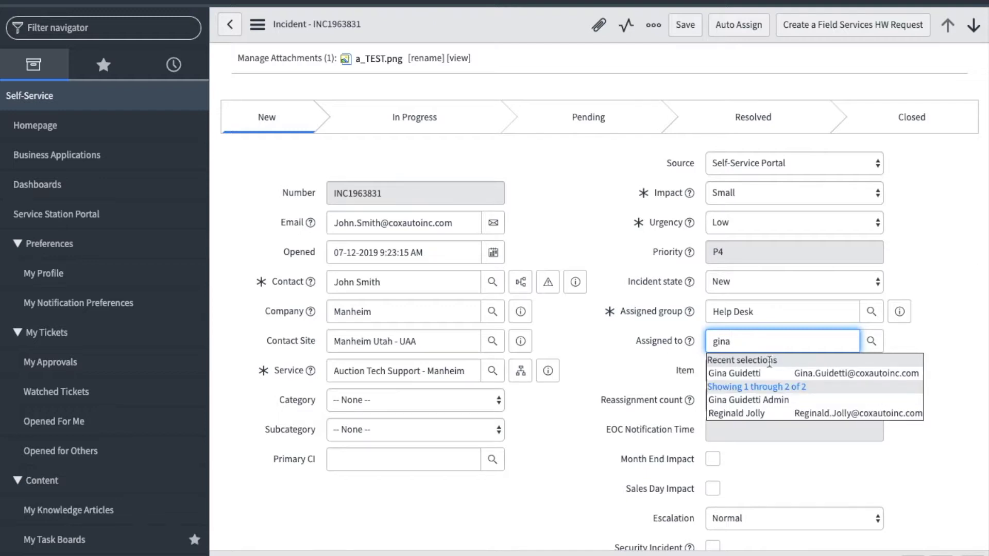
left_click(764, 376)
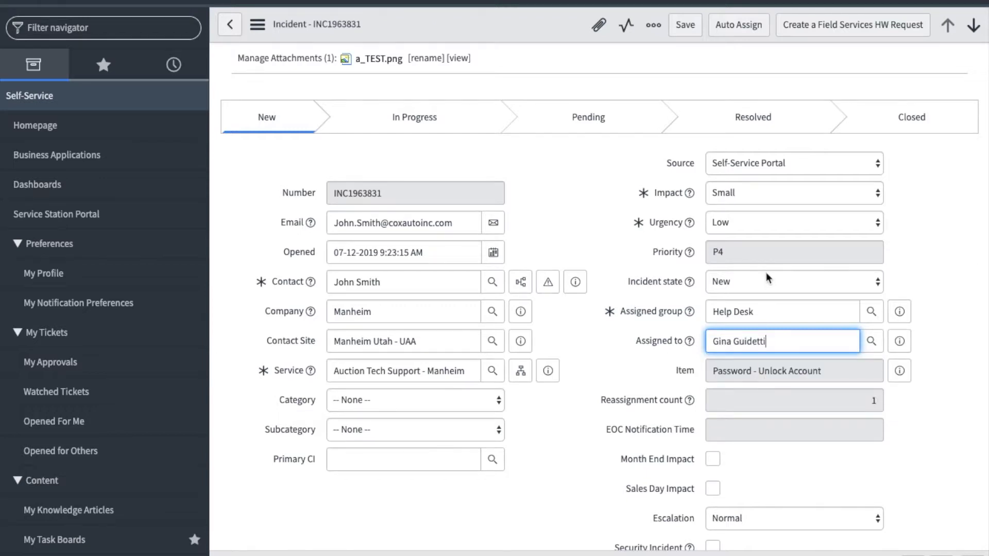
left_click(768, 286)
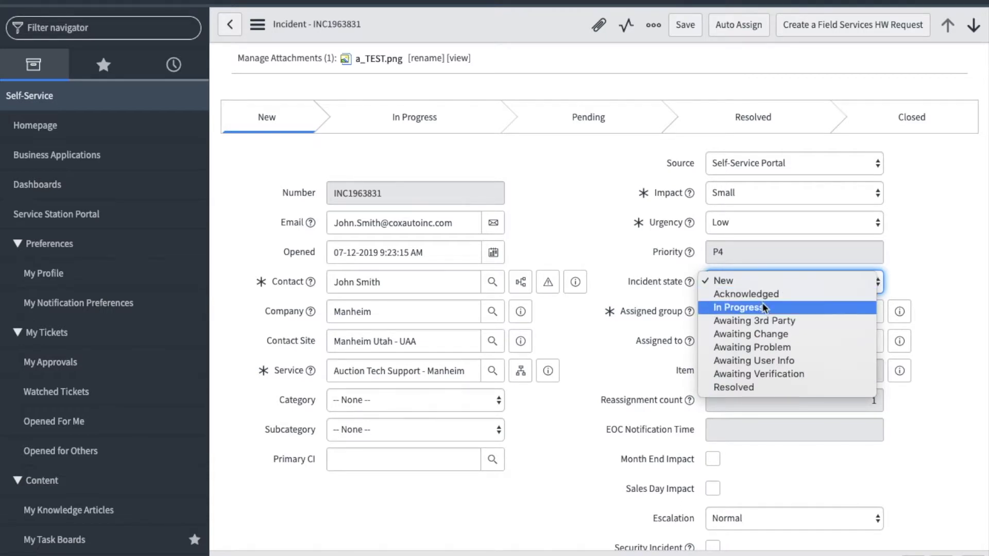
left_click(760, 306)
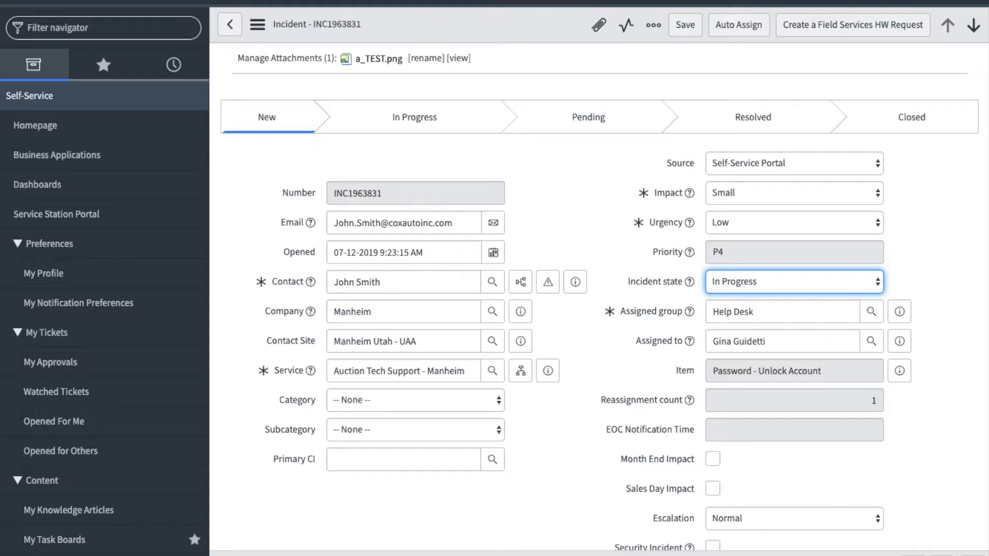
Paste a customer-visible comment suggesting MyPassword registration and asking for a troubleshooting time and contact number, and save the incident
scroll(512, 364, "down", 5)
scroll(510, 360, "down", 4)
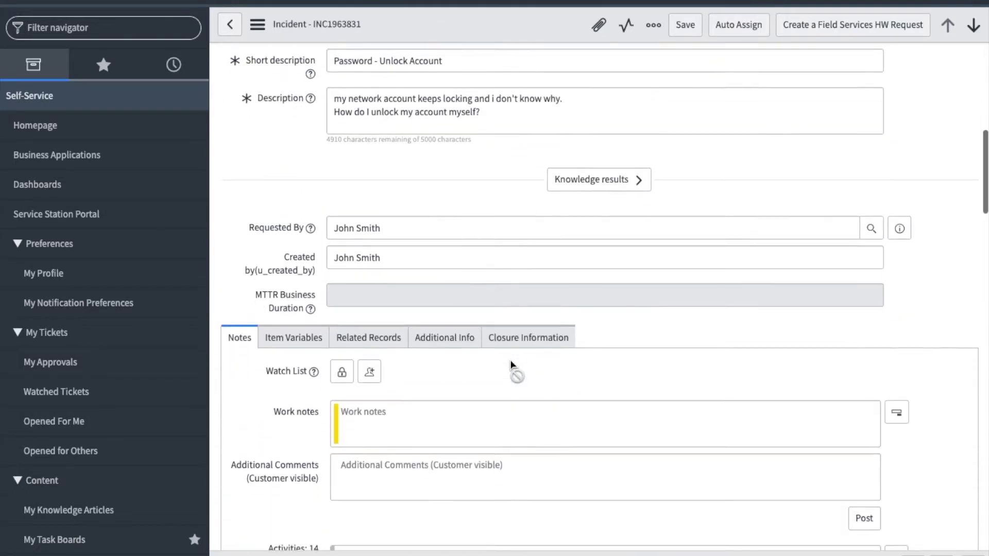
left_click(481, 399)
key("ctrl+v")
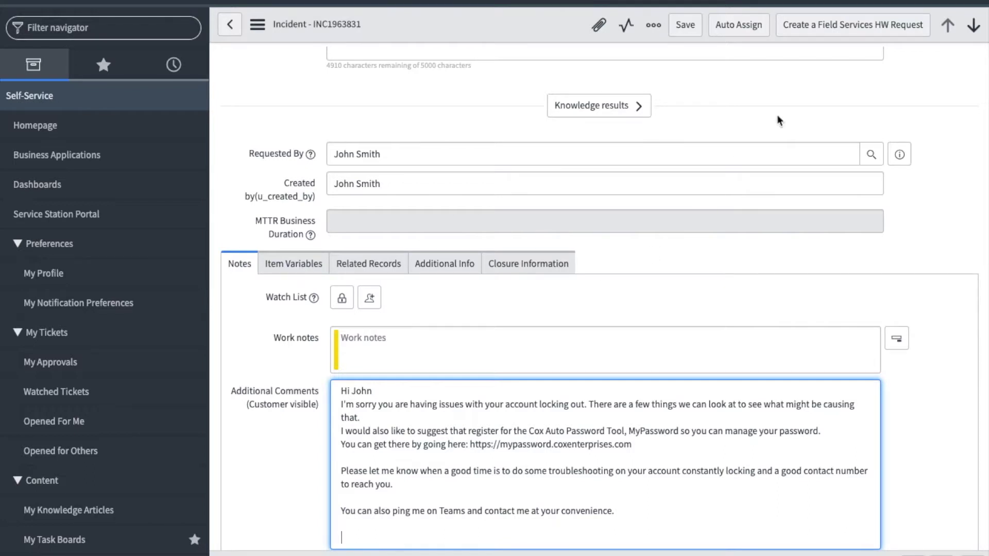
left_click(689, 28)
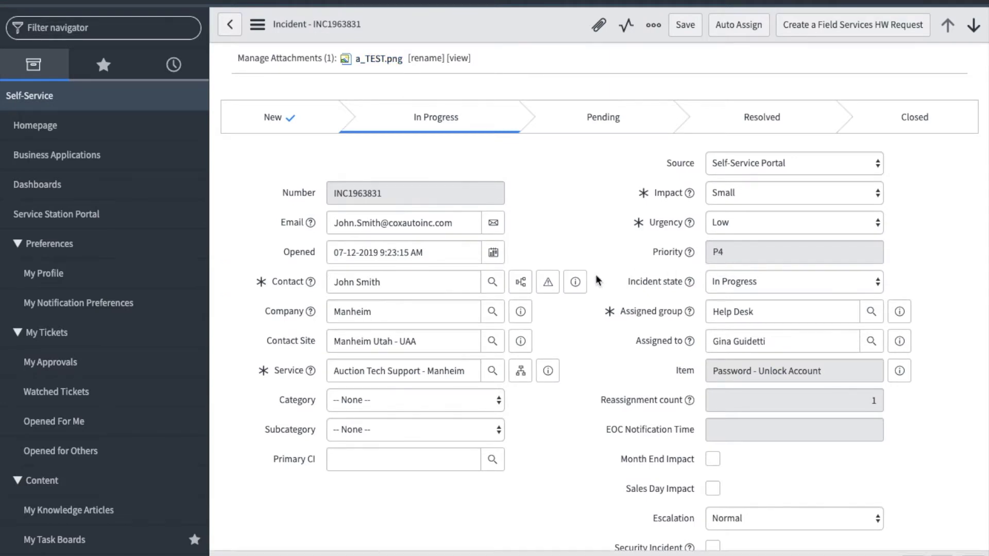
Change the incident state to Awaiting User Info and save the incident
left_click(793, 289)
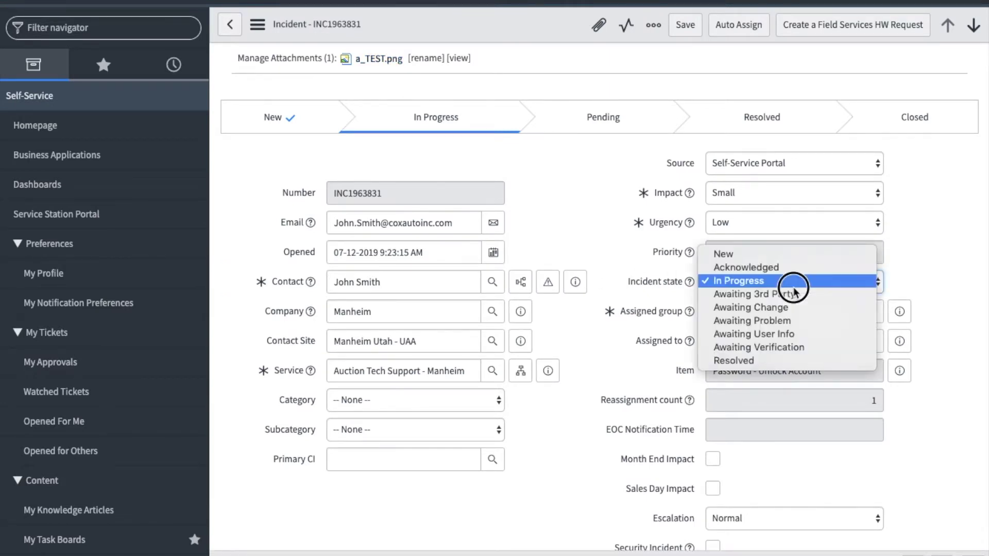
left_click(796, 334)
left_click(685, 26)
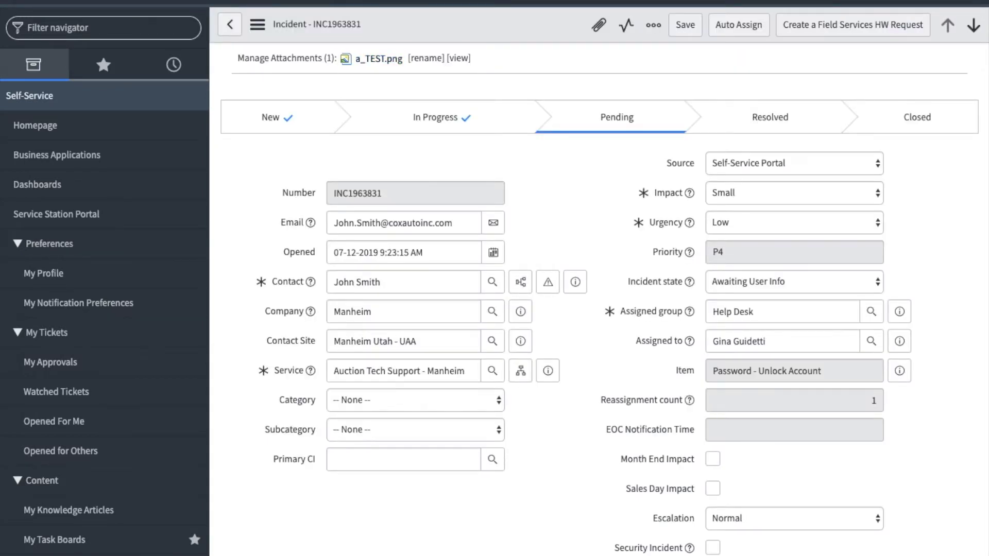
Review the incident's Item Variables, Related Records, Additional Info and Closure Information sections
scroll(715, 272, "down", 10)
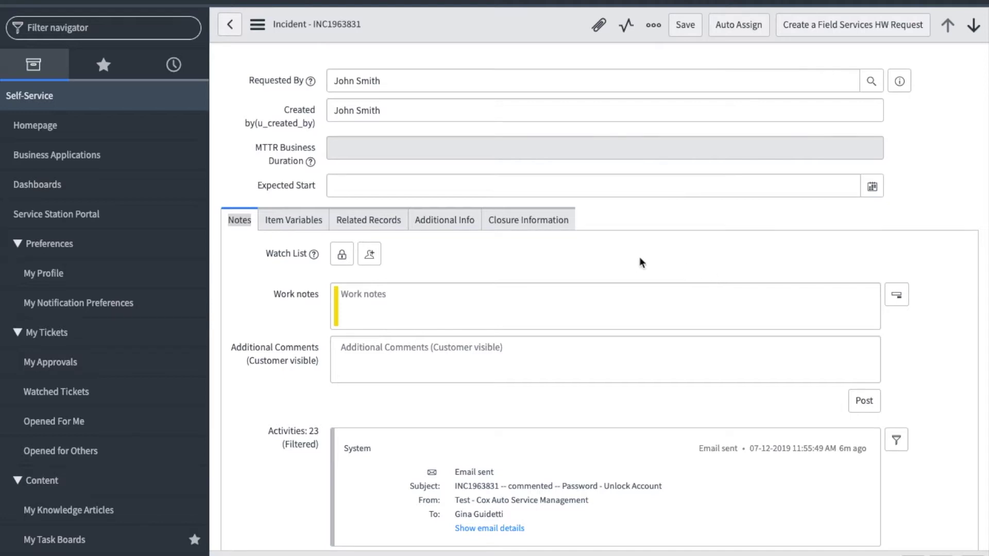
left_click(294, 230)
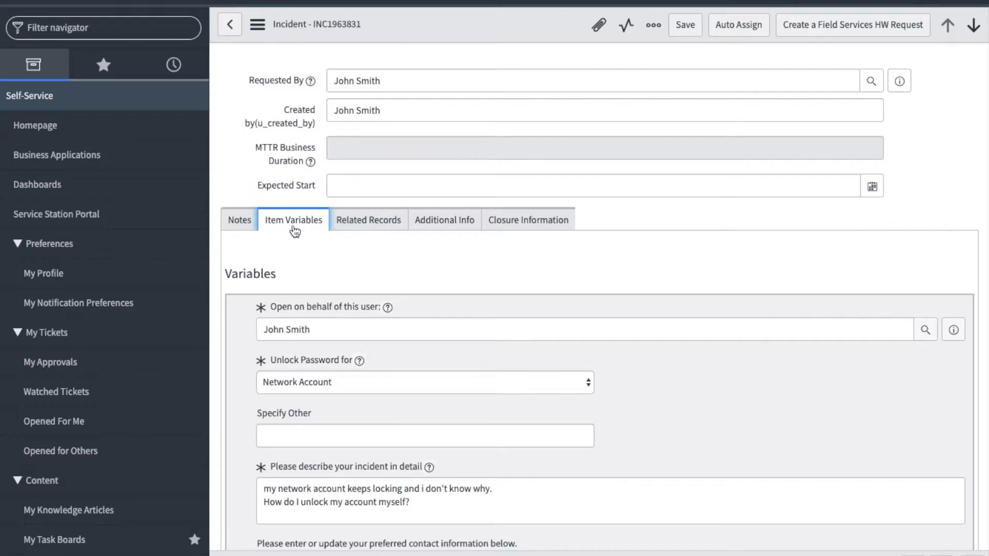
scroll(397, 349, "down", 3)
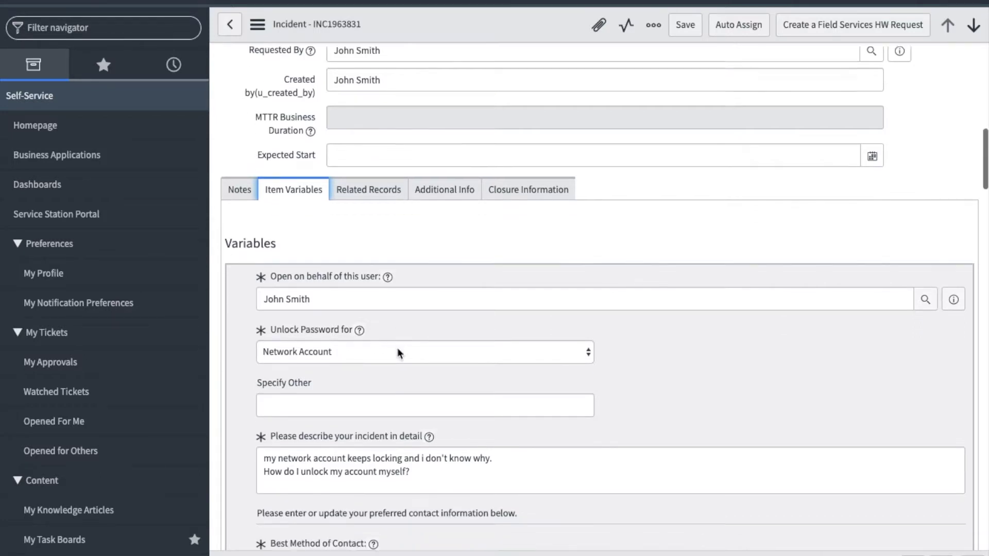
scroll(397, 348, "up", 3)
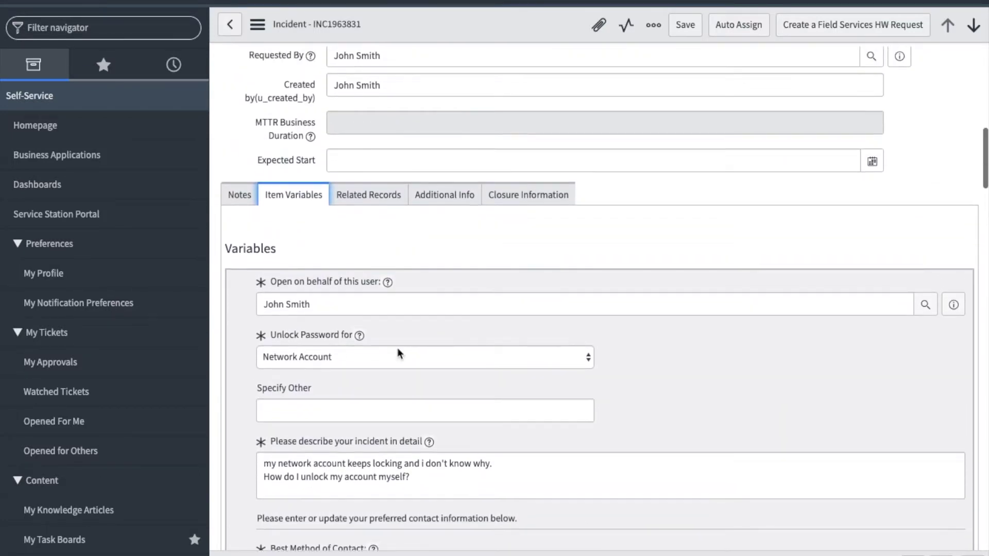
left_click(369, 200)
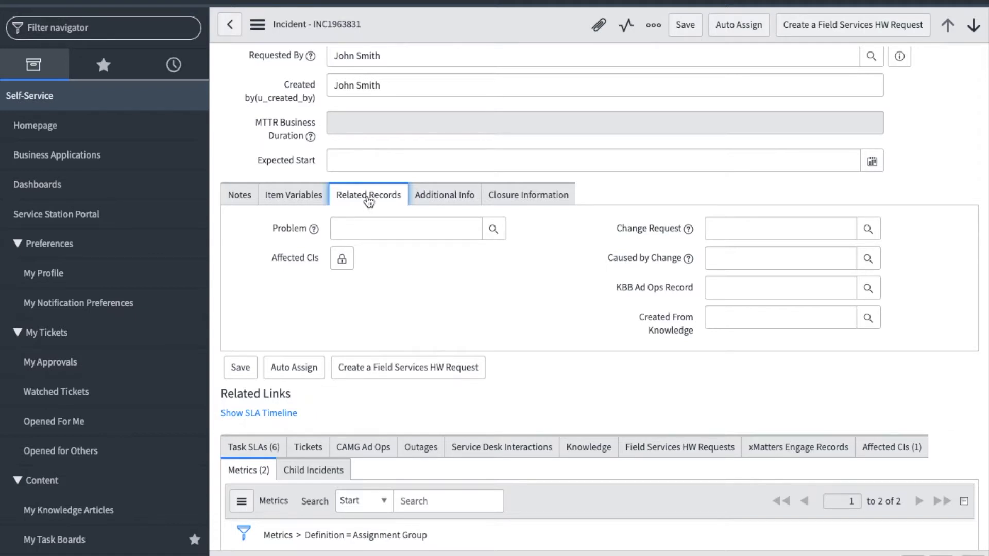
left_click(446, 197)
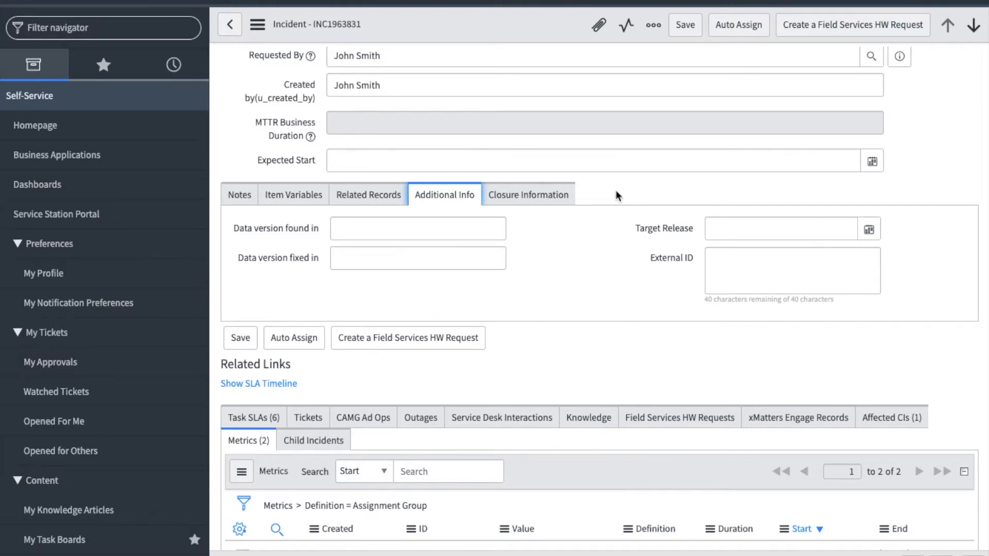
left_click(544, 199)
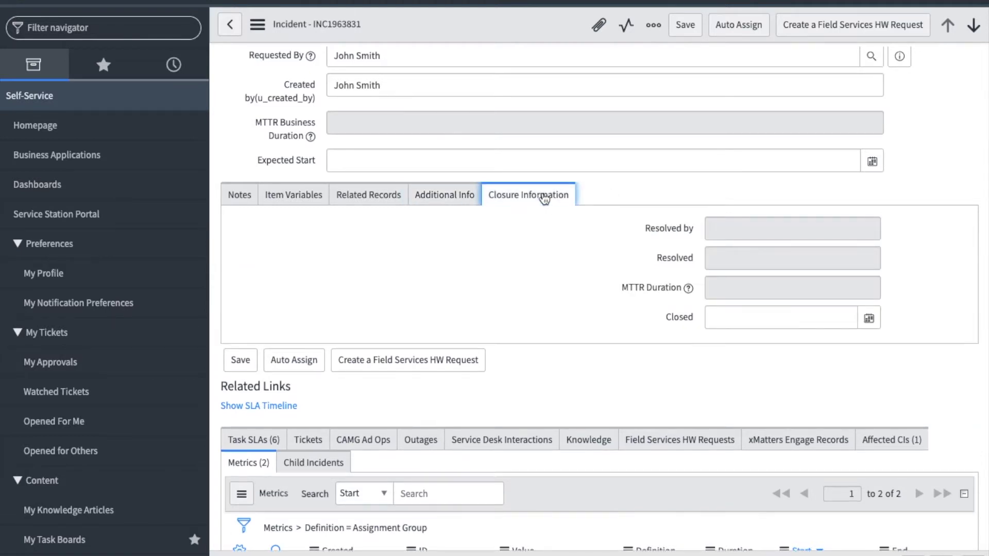
Examine the incident's Task SLAs and Metrics related lists, including the SLA times and assignment group durations
scroll(516, 246, "down", 4)
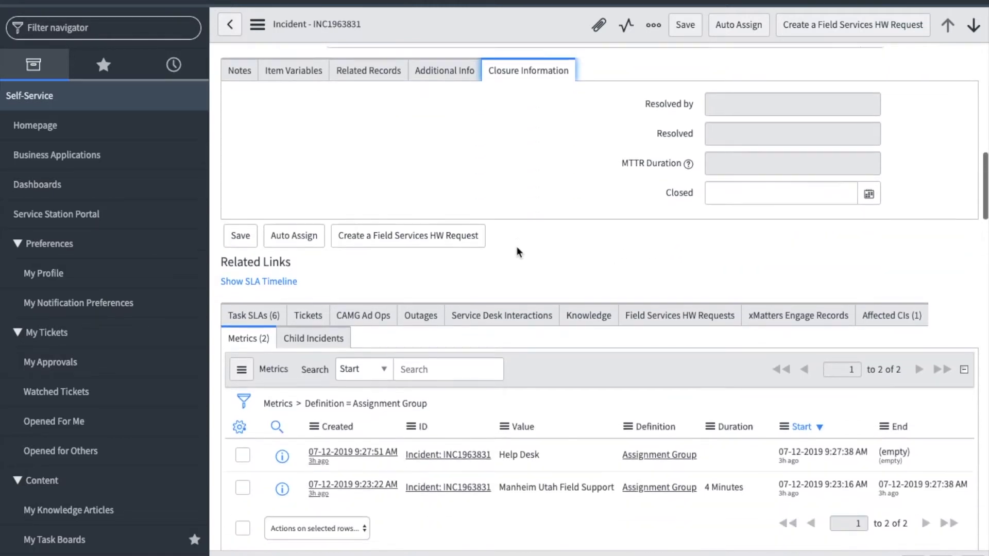
scroll(516, 246, "down", 1)
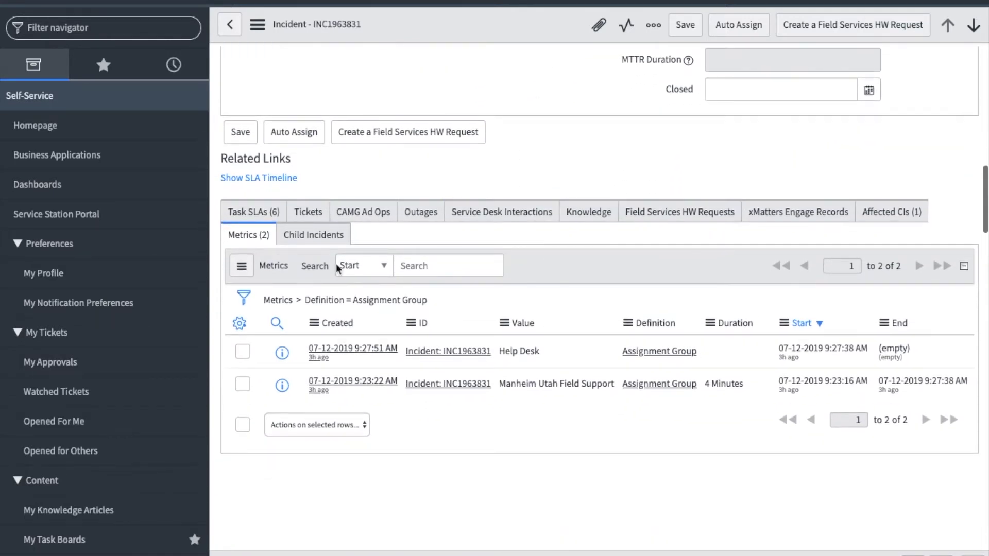
left_click(253, 212)
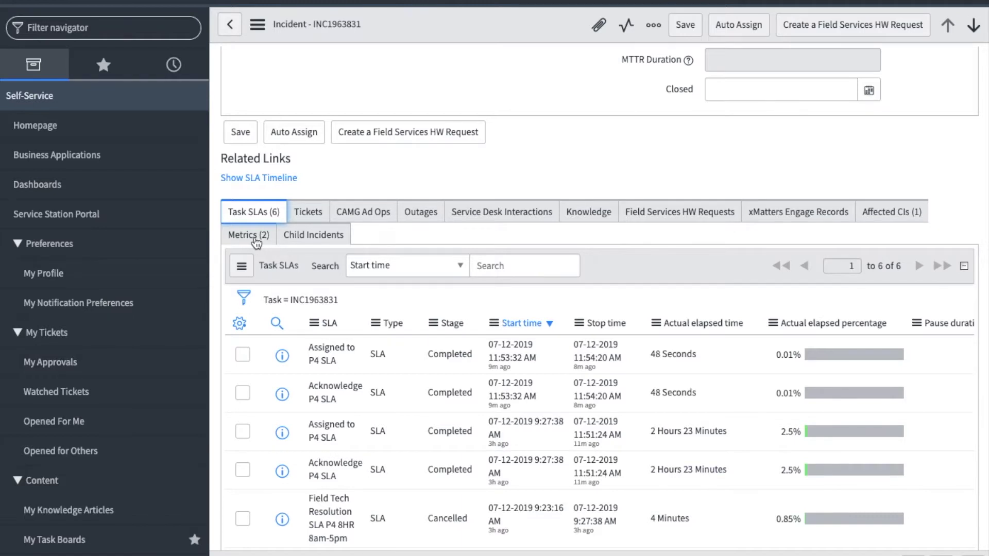
left_click(254, 239)
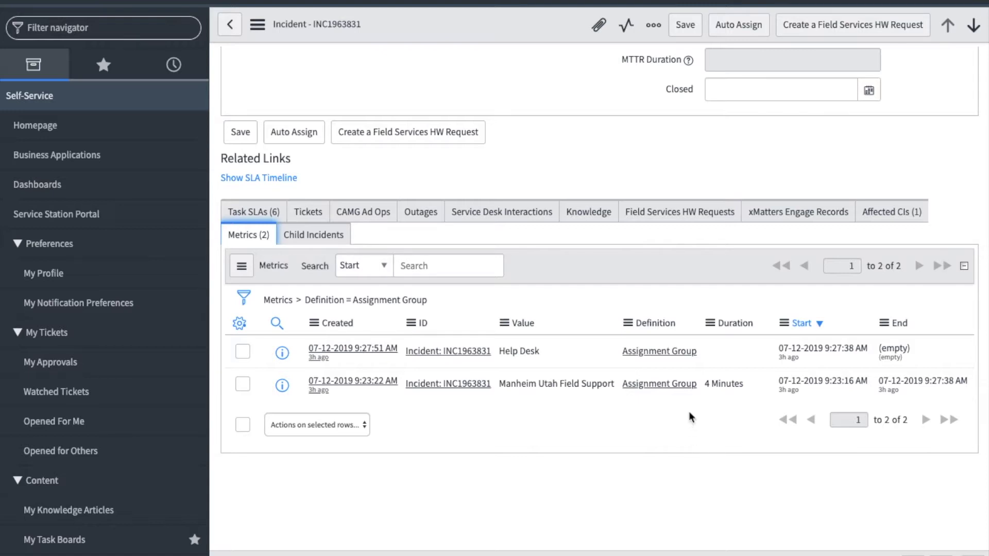
Read the customer's latest reply in the incident's activity history
scroll(778, 248, "up", 2)
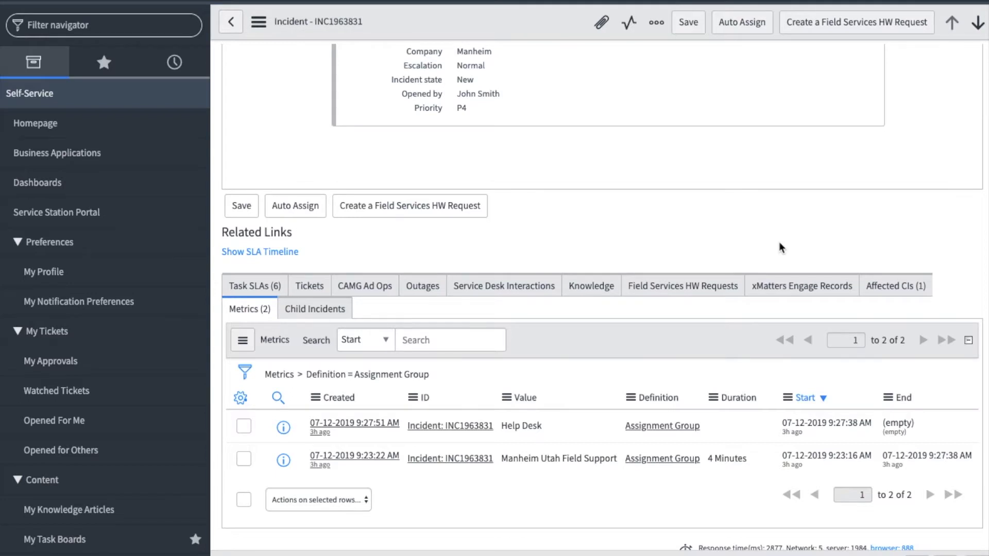
scroll(779, 246, "up", 20)
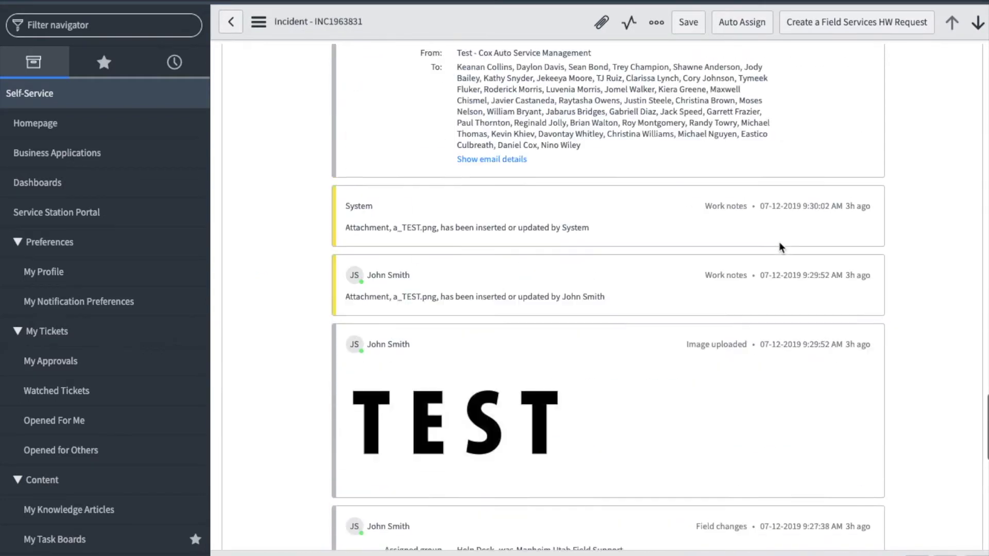
scroll(778, 246, "up", 15)
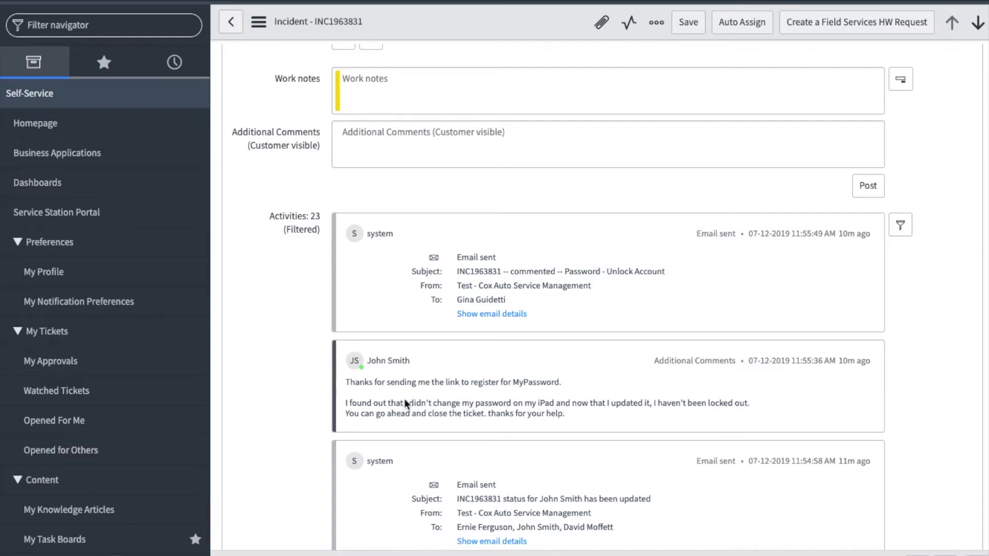
Set the incident state to Resolved
scroll(415, 359, "up", 15)
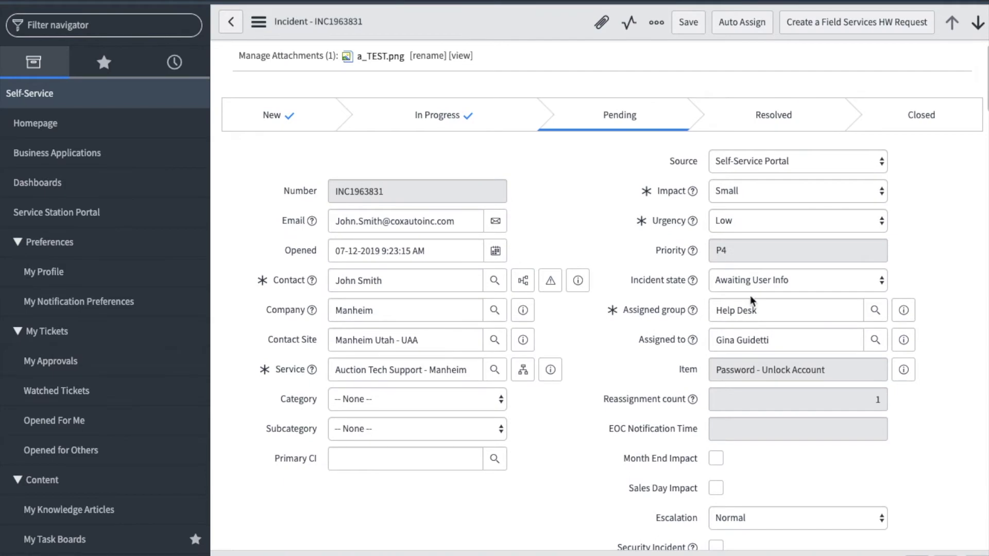
left_click(784, 279)
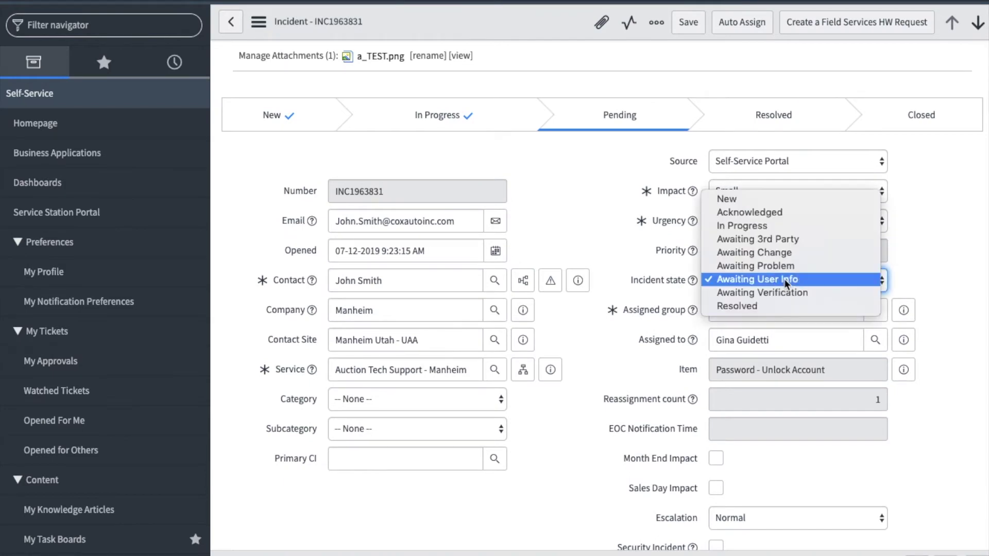
left_click(772, 308)
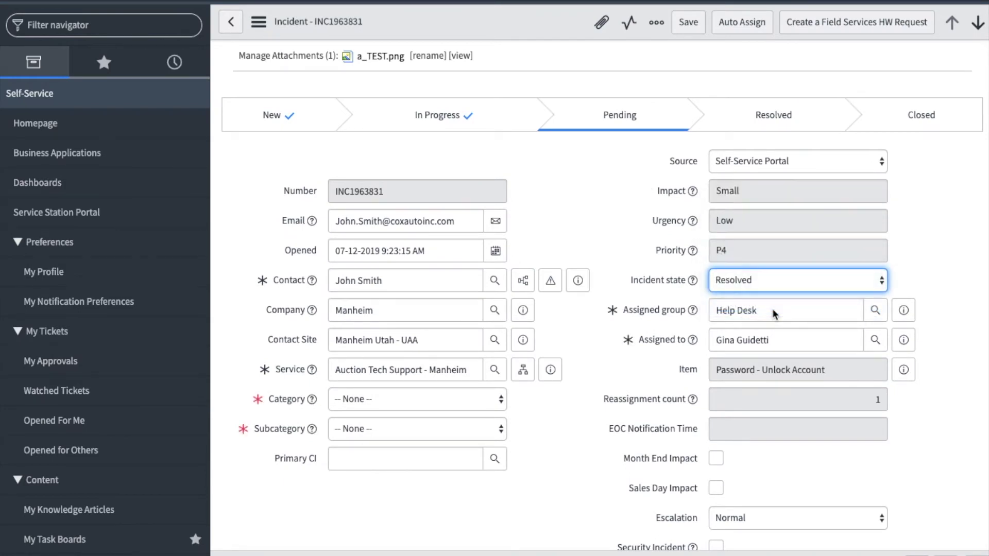
Categorize the incident with the category Password and the subcategory Network Reset
left_click(431, 402)
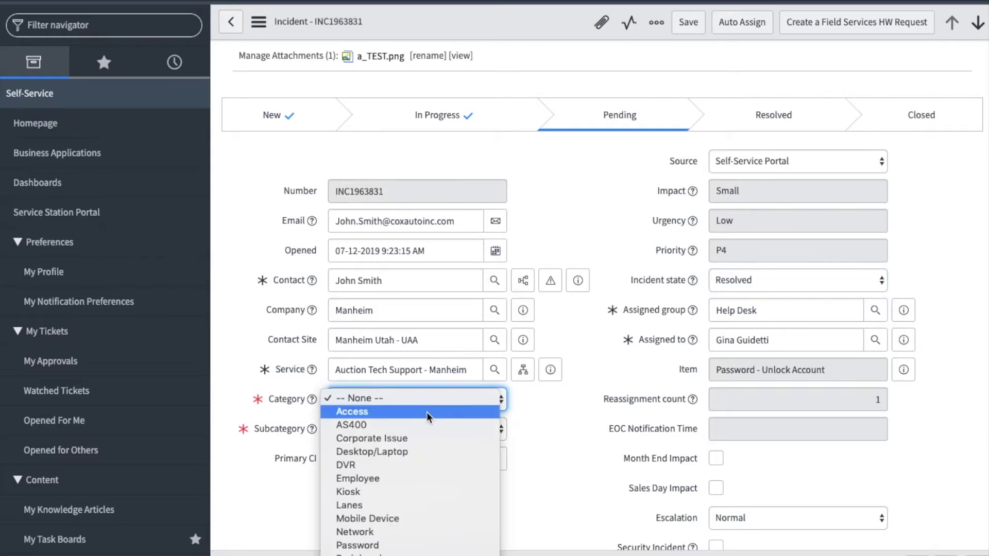
left_click(409, 545)
left_click(412, 432)
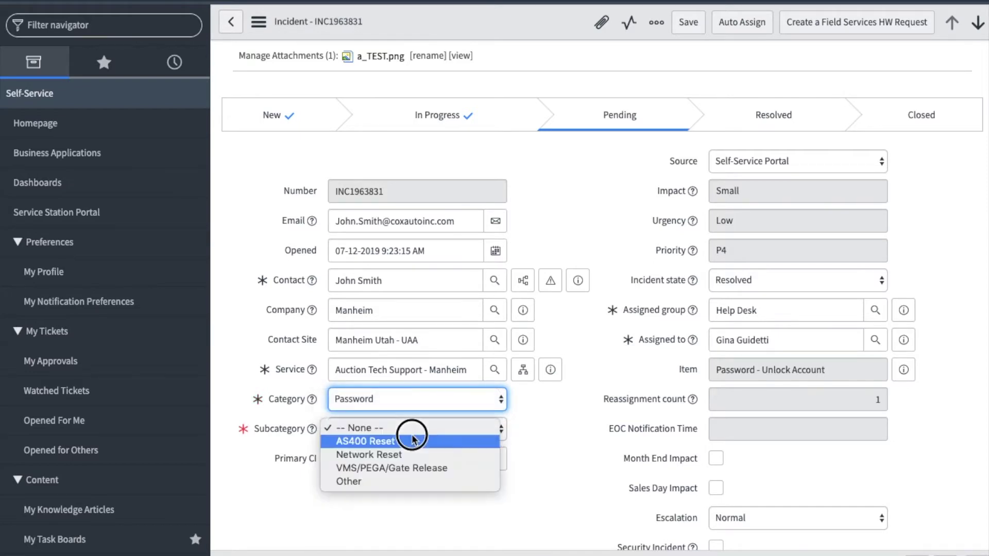
left_click(402, 455)
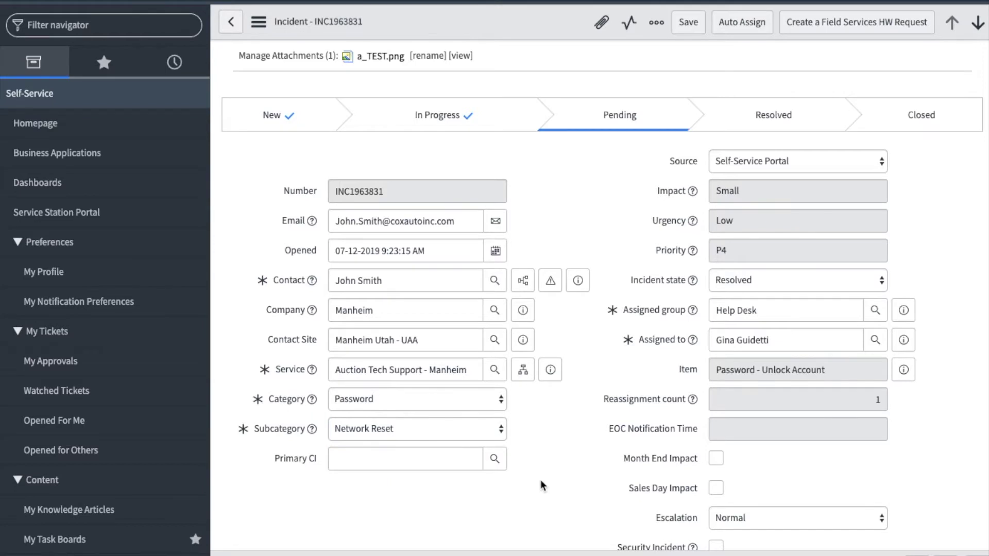
Set the incident's closure cause to Process and its close code to Solved (Permanently)
scroll(540, 480, "down", 9)
scroll(542, 487, "down", 1)
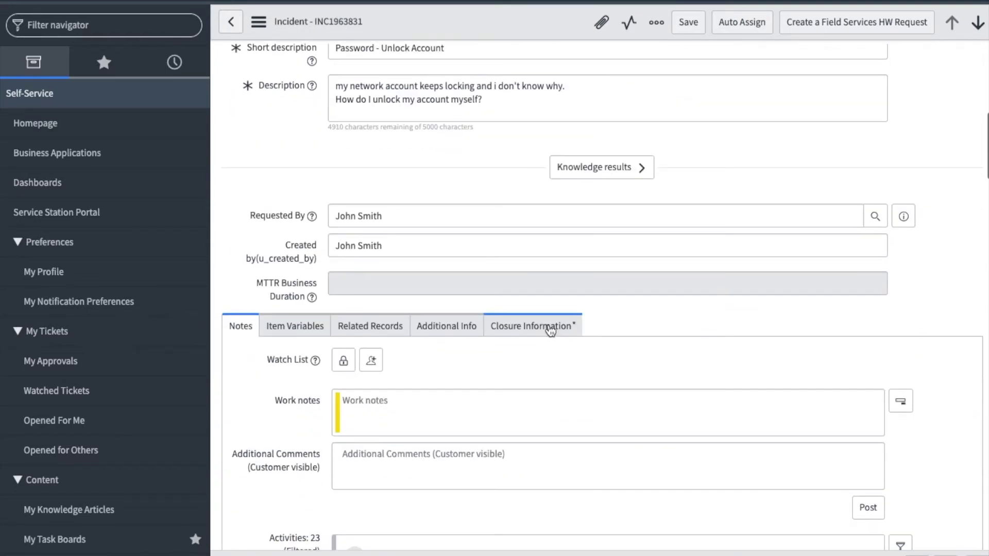
left_click(545, 333)
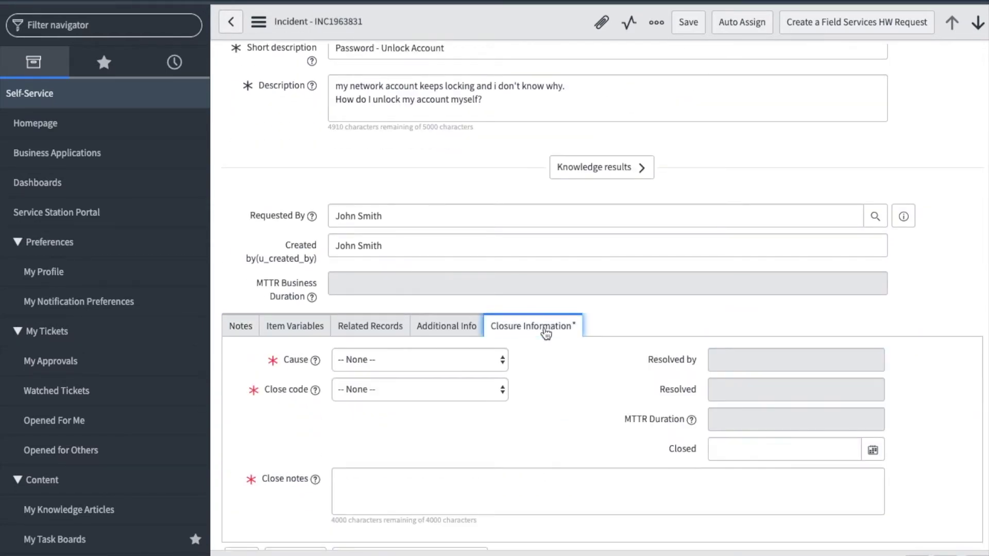
scroll(546, 385, "down", 1)
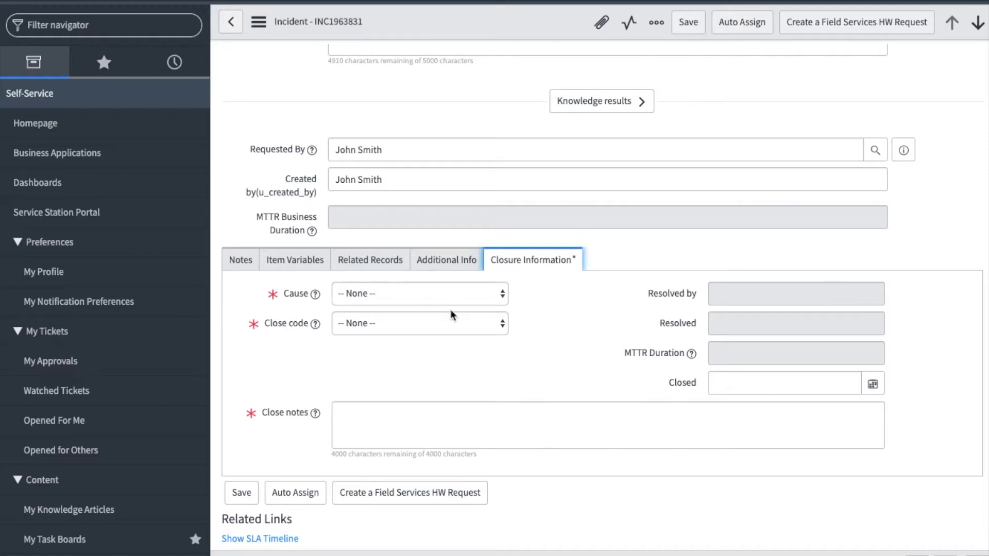
left_click(444, 295)
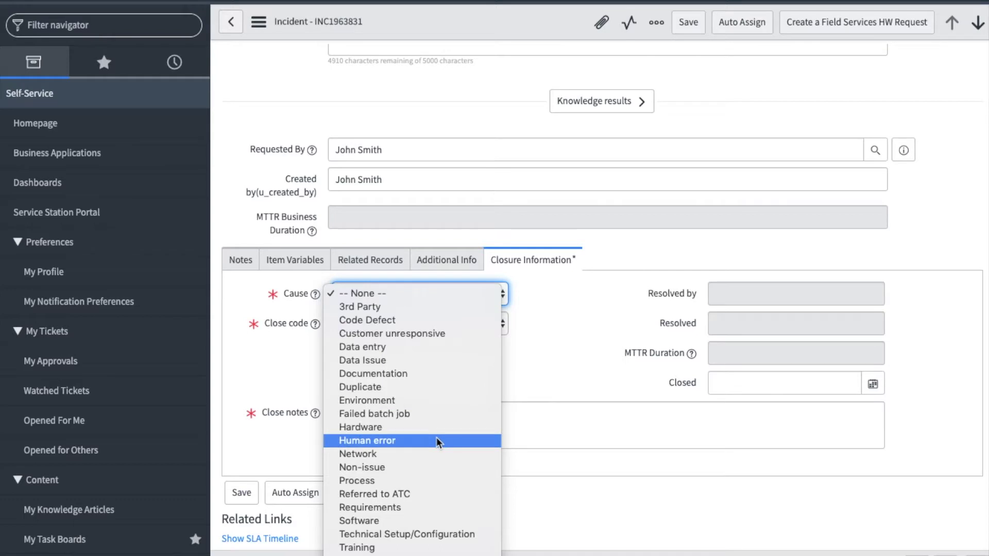
left_click(433, 479)
left_click(429, 323)
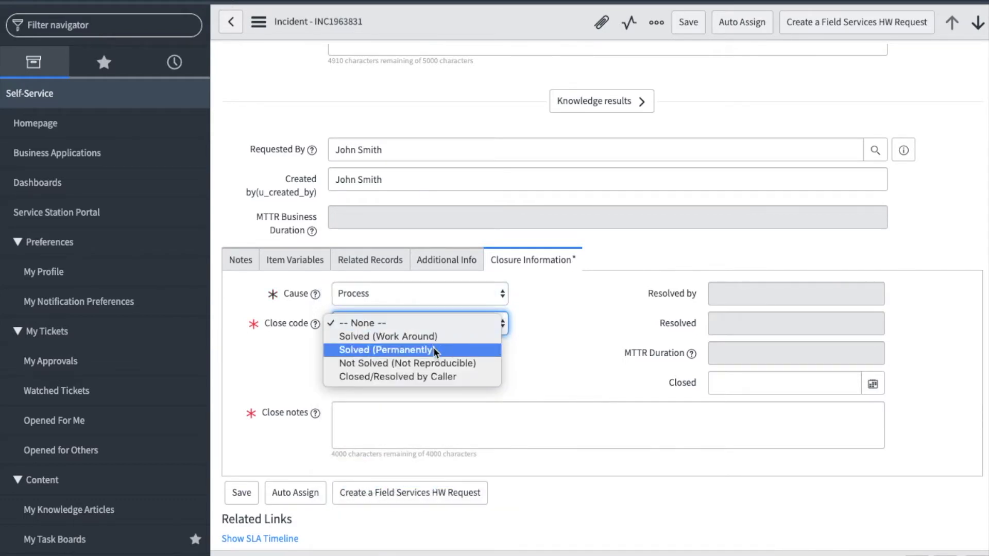
left_click(434, 349)
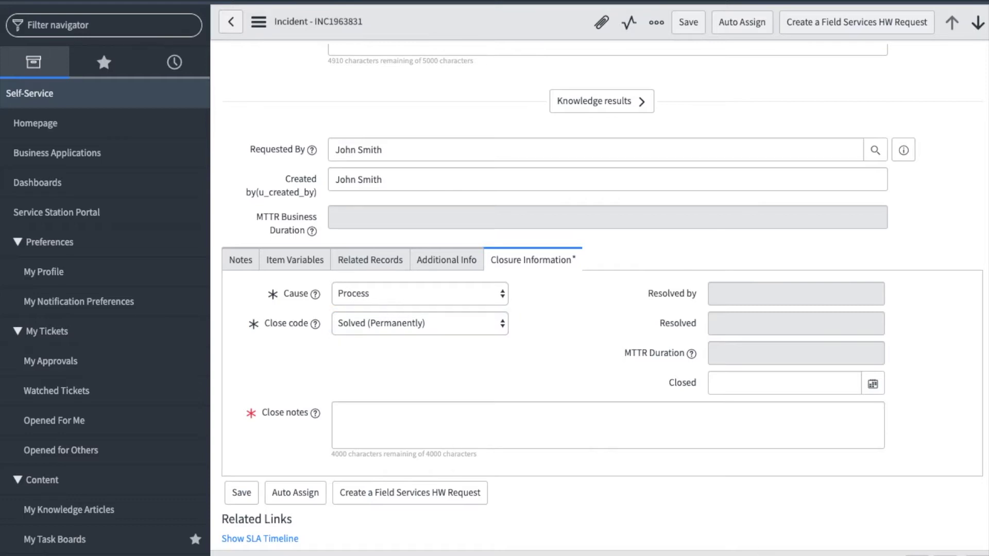
Add close notes saying MyPassword registration was suggested, the customer found the lockout cause and confirmed closure, and save the incident
left_click(375, 419)
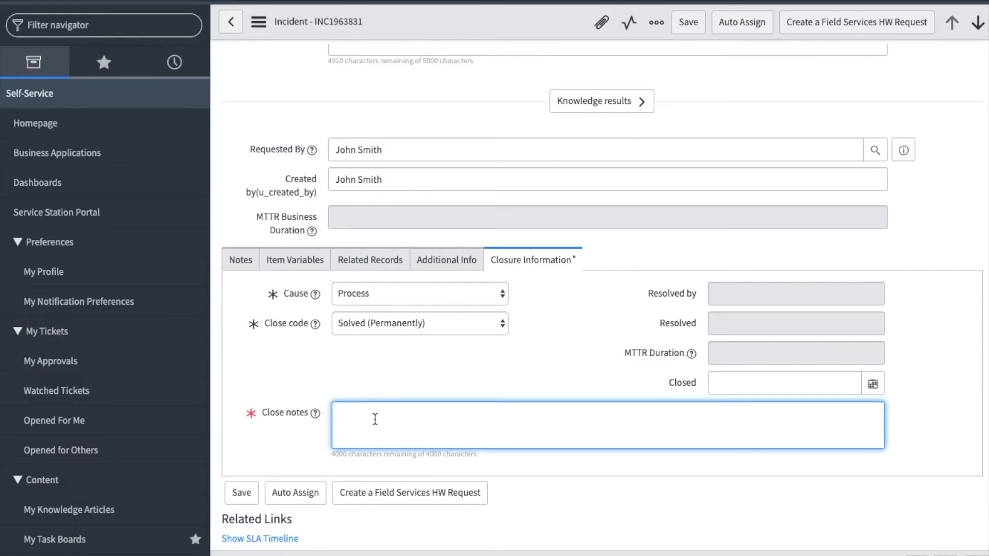
key("ctrl+v")
left_click(546, 360)
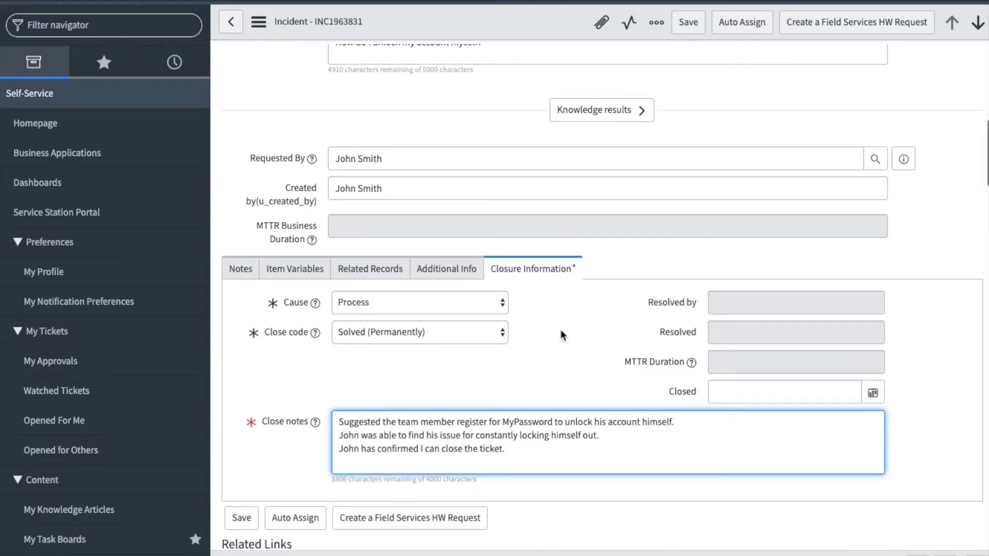
left_click(687, 27)
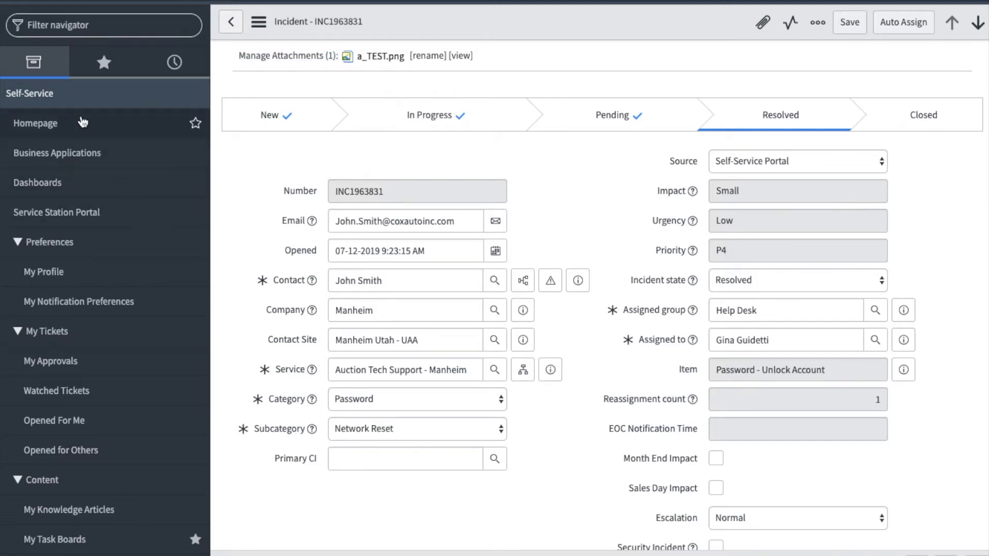
Return to the homepage, filter the navigator for "service desk" and open the My Groups Unassigned Work list
left_click(57, 125)
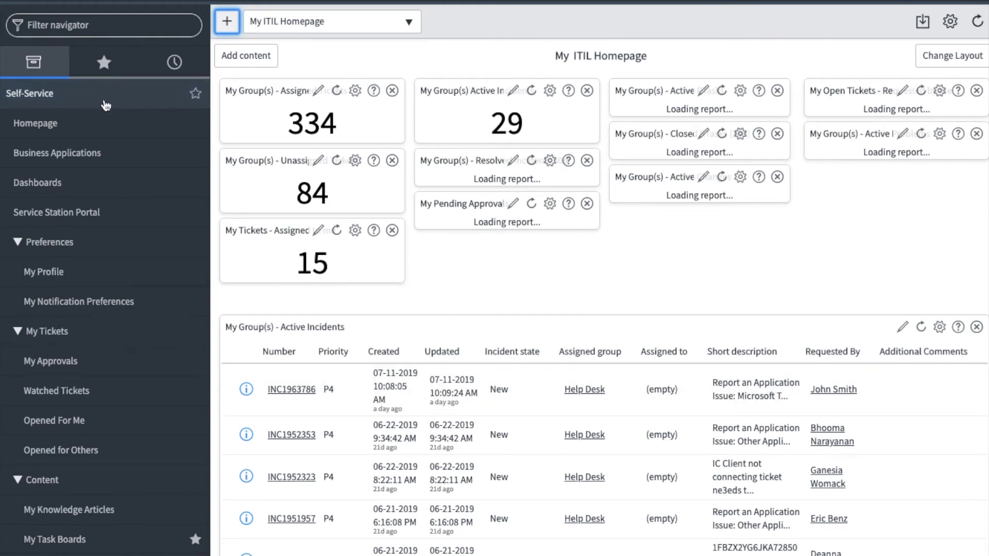
left_click(94, 26)
type("ser")
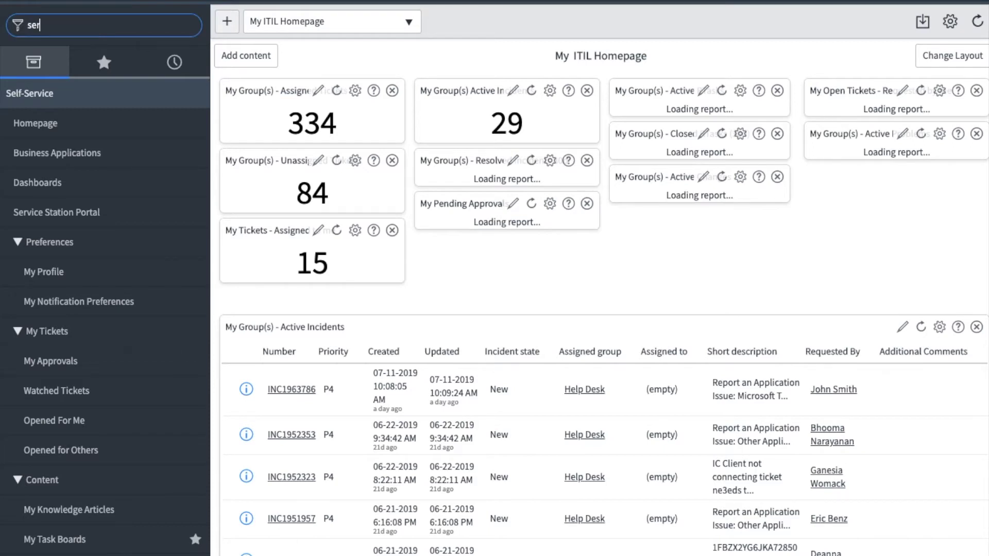
type("vice desk")
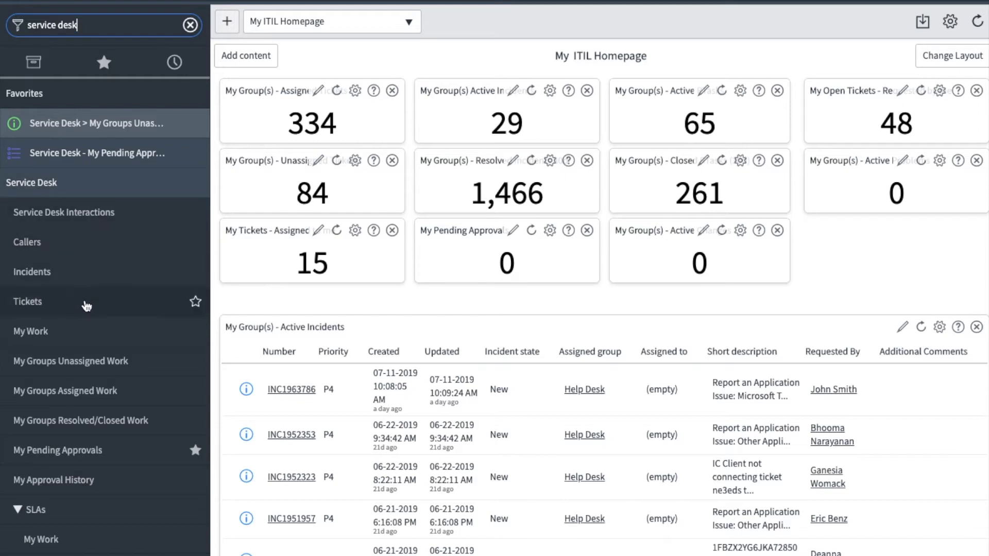
scroll(83, 303, "down", 3)
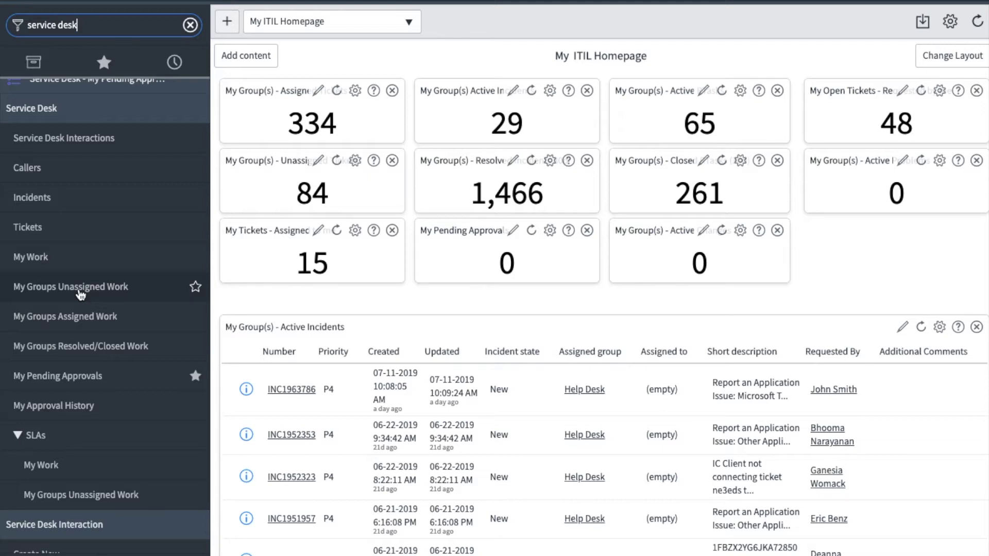
left_click(81, 294)
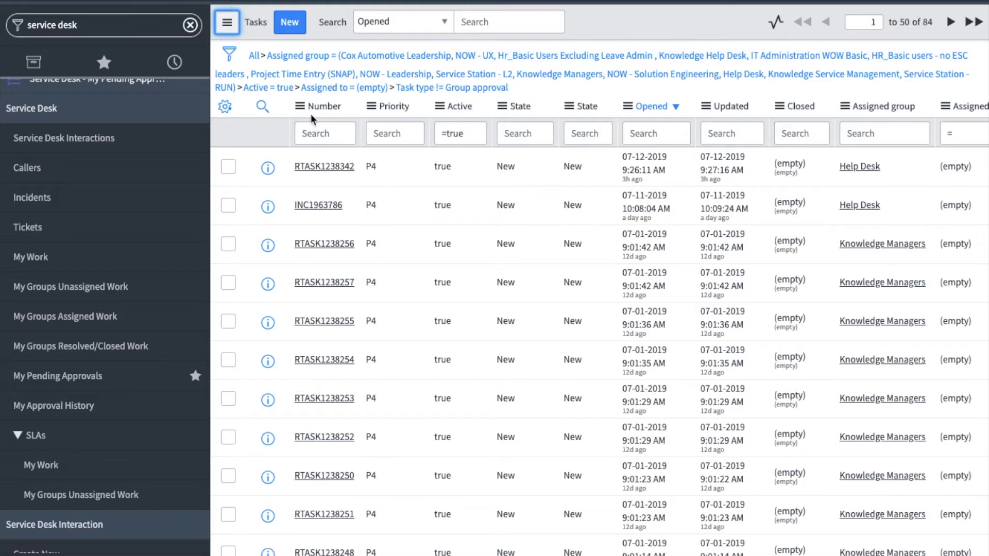
Examine which columns are available for personalizing the task list, including Comments and Work notes, and leave without applying changes
left_click(226, 109)
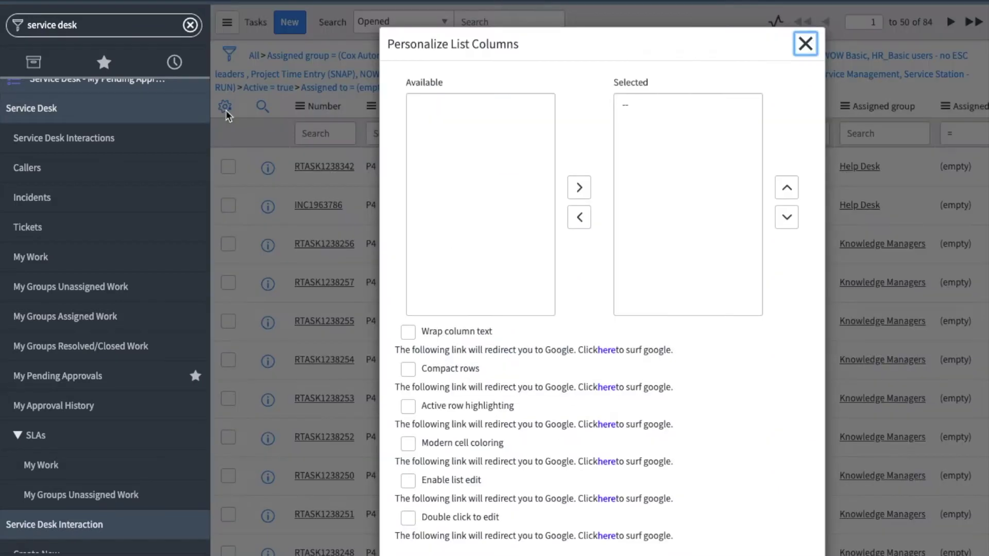
left_click(450, 146)
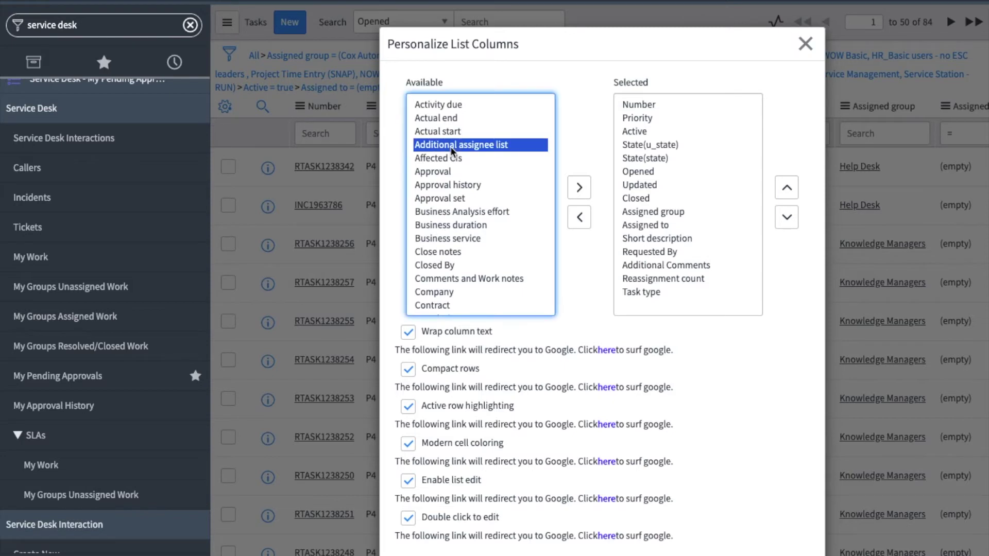
left_click(453, 173)
scroll(469, 247, "down", 1)
left_click(474, 275)
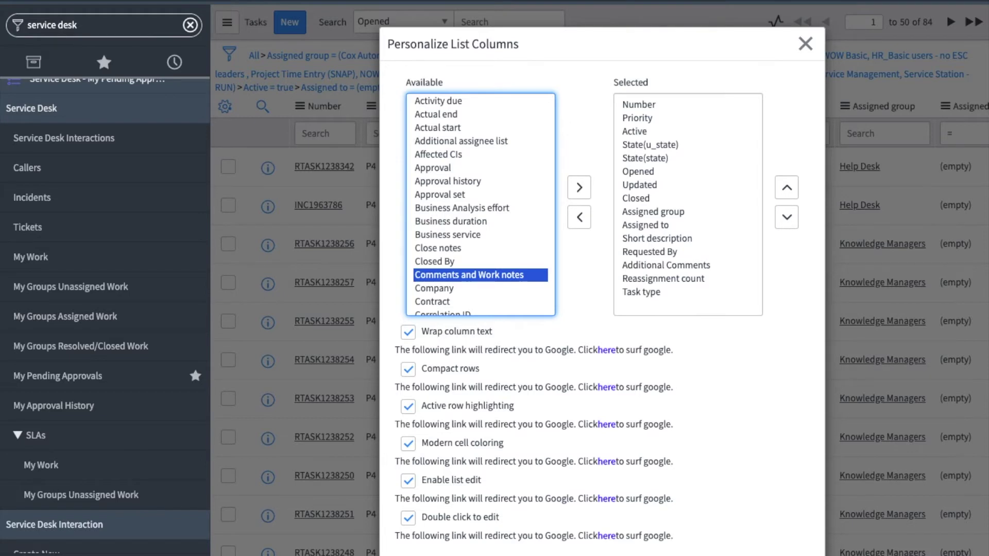
left_click(805, 44)
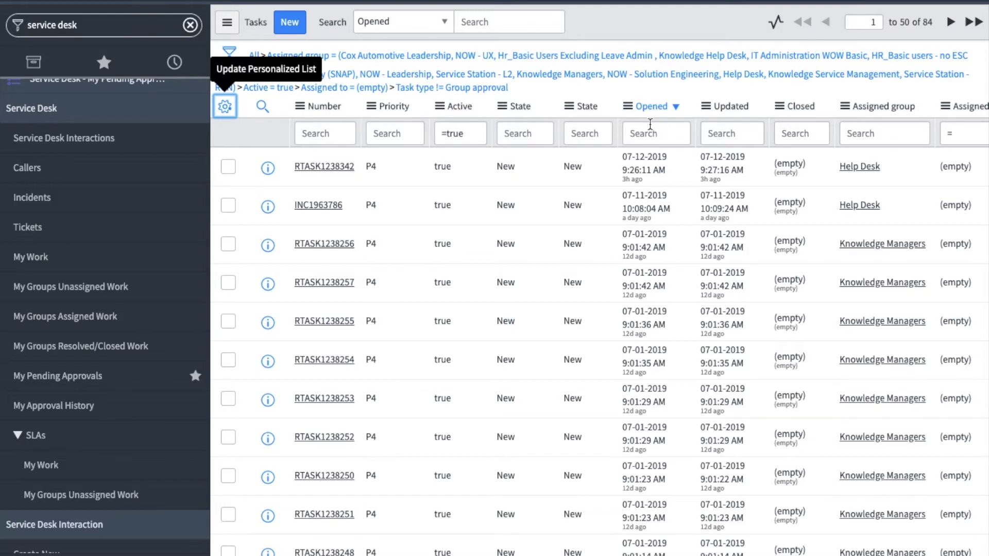
left_click(382, 190)
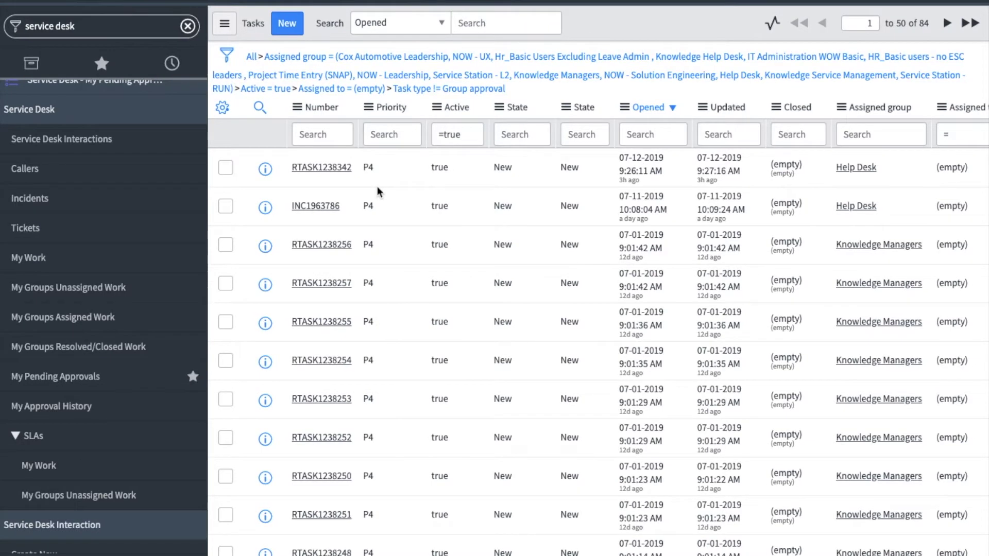
Open the Help Desk catalog task RTASK1238342 and examine its details, request variables, activity history and attachments
left_click(323, 169)
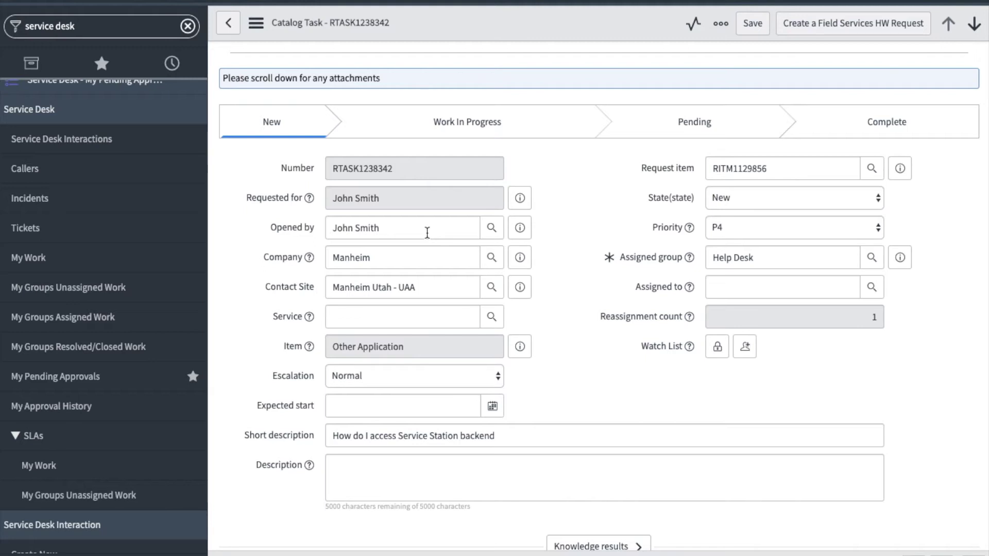
scroll(427, 233, "down", 1)
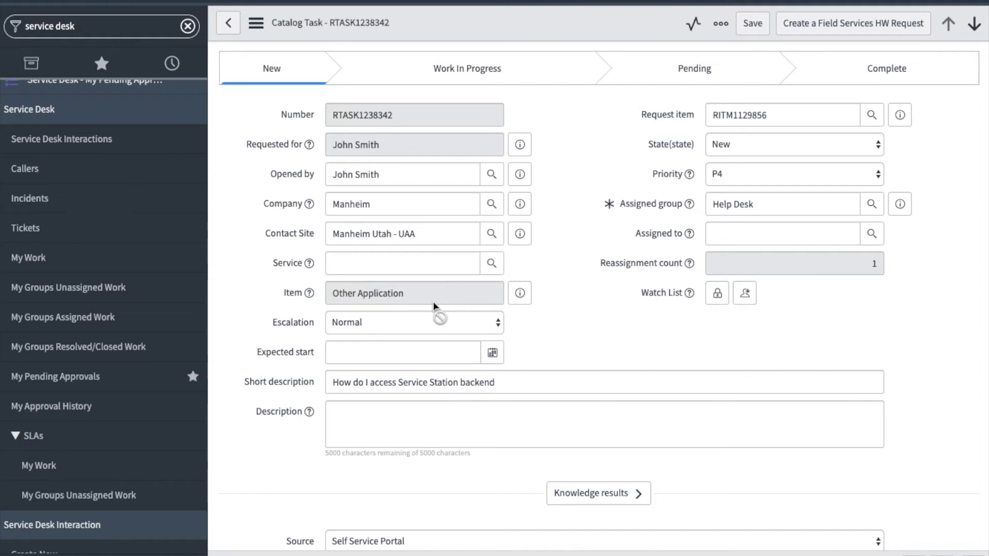
scroll(432, 305, "down", 7)
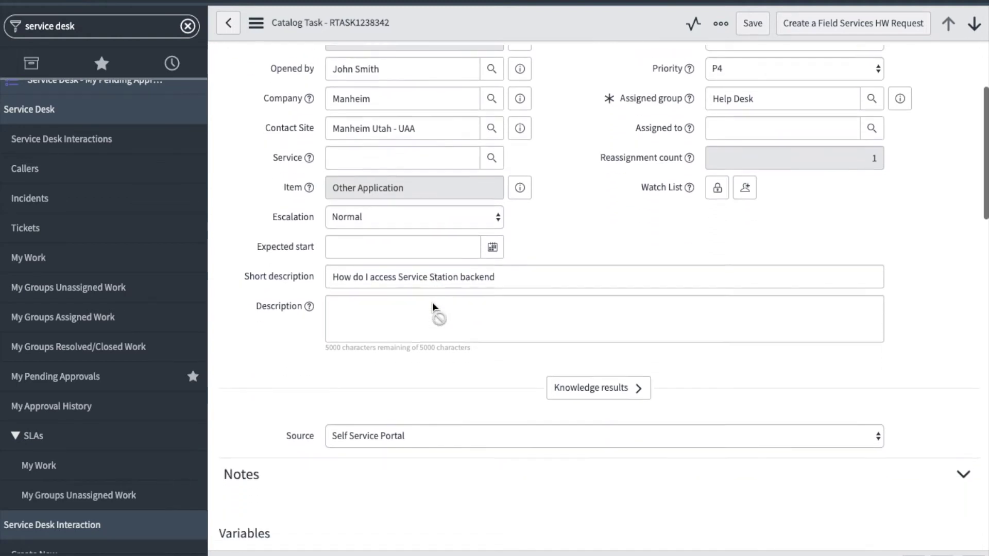
scroll(433, 305, "down", 2)
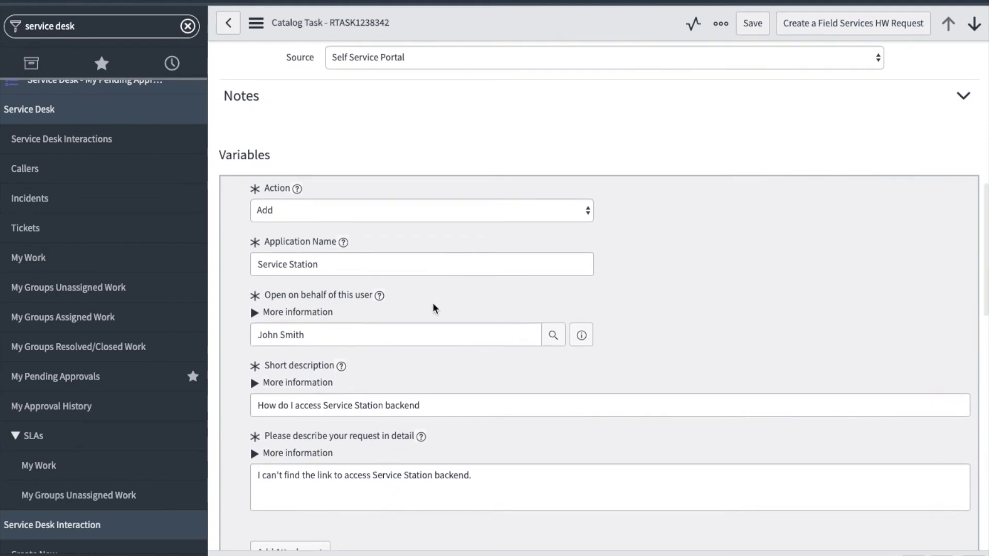
scroll(433, 306, "down", 1)
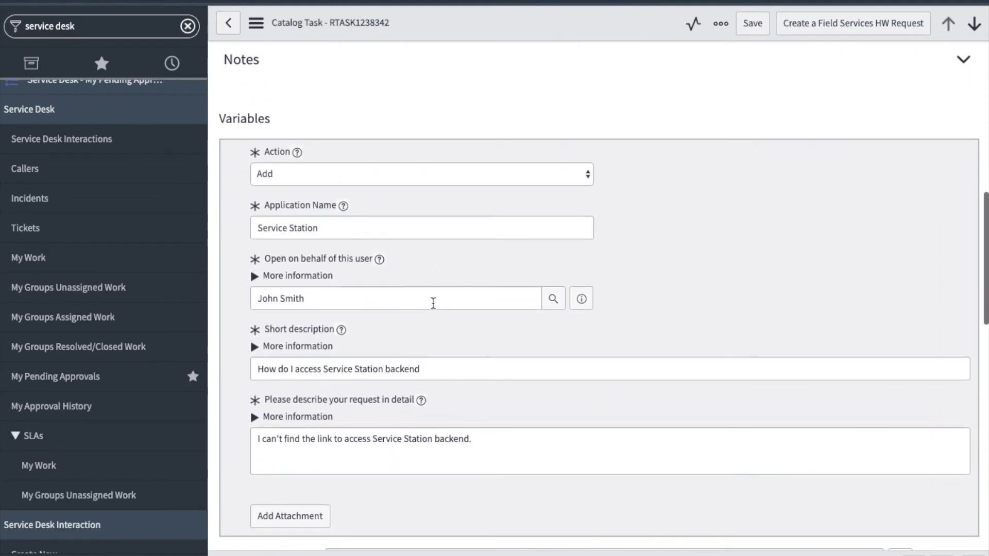
scroll(433, 303, "down", 2)
scroll(433, 304, "down", 4)
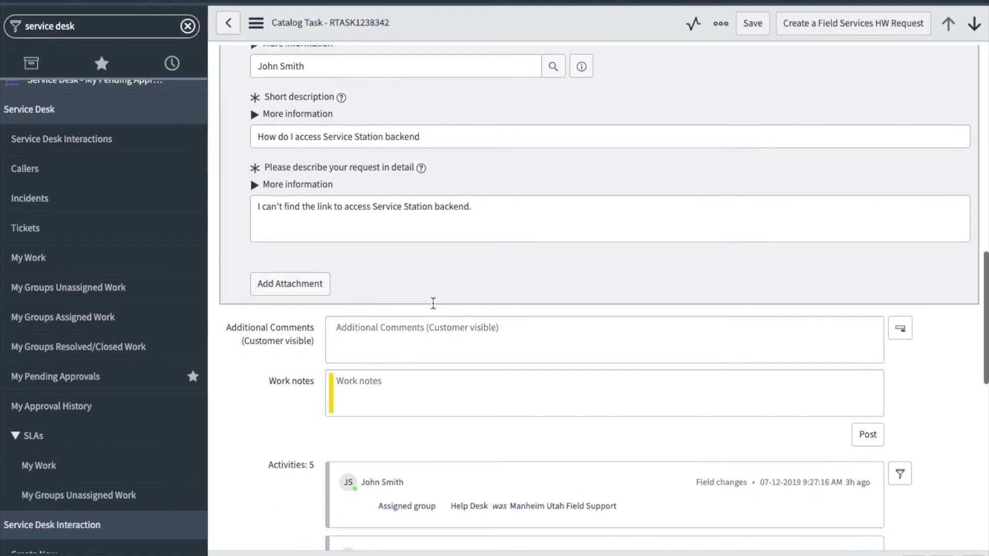
scroll(432, 302, "down", 4)
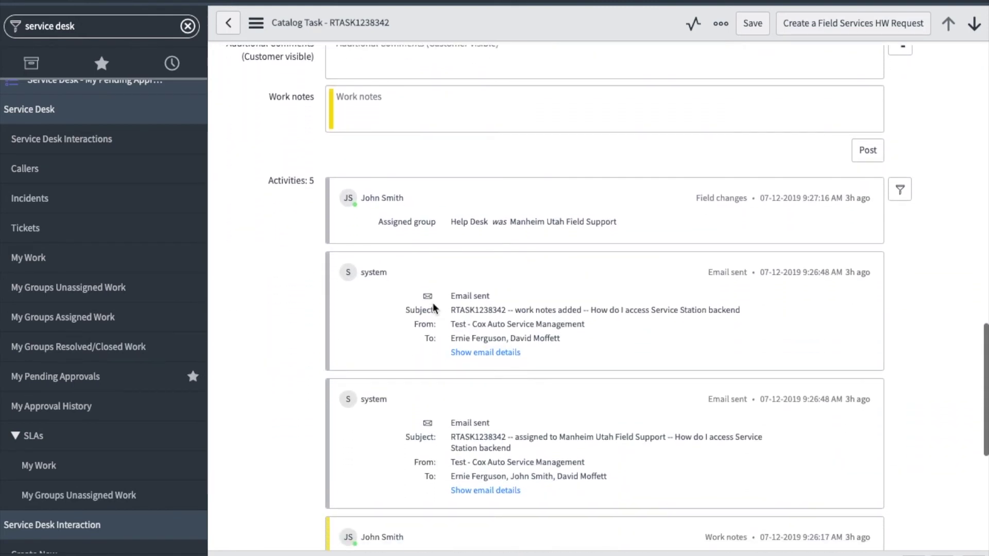
scroll(432, 303, "down", 8)
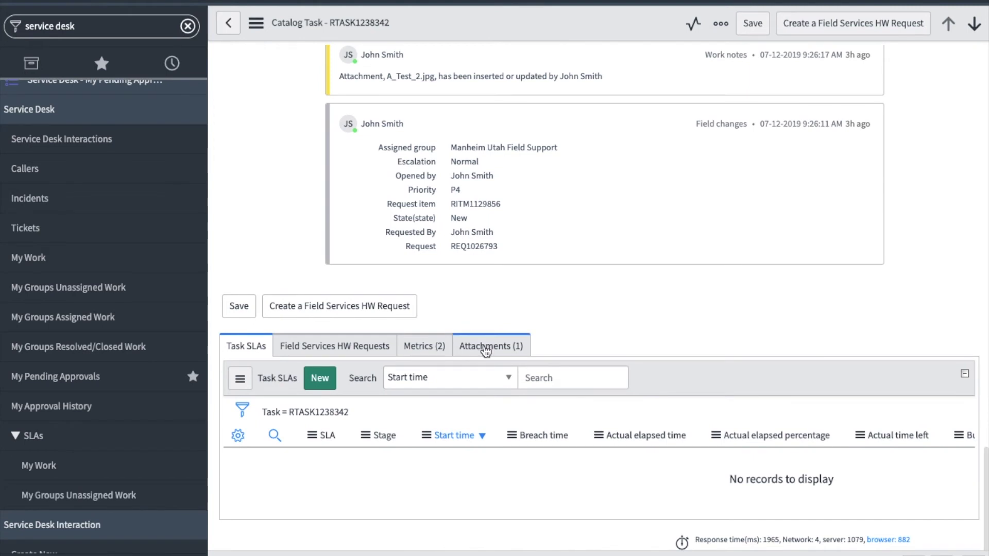
left_click(484, 347)
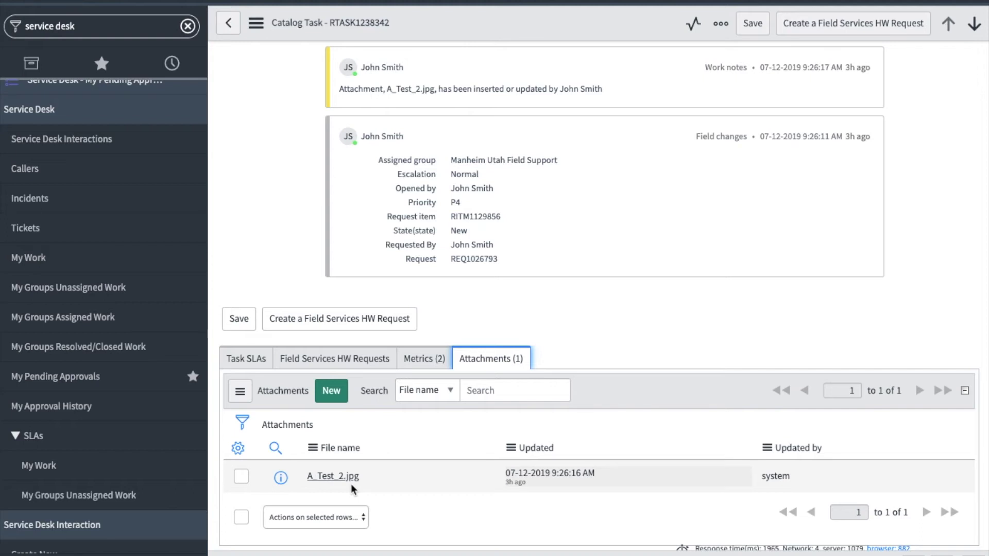
Assign the catalog task to the Help Desk agent handling it and set its state to Work in Progress
scroll(505, 406, "up", 15)
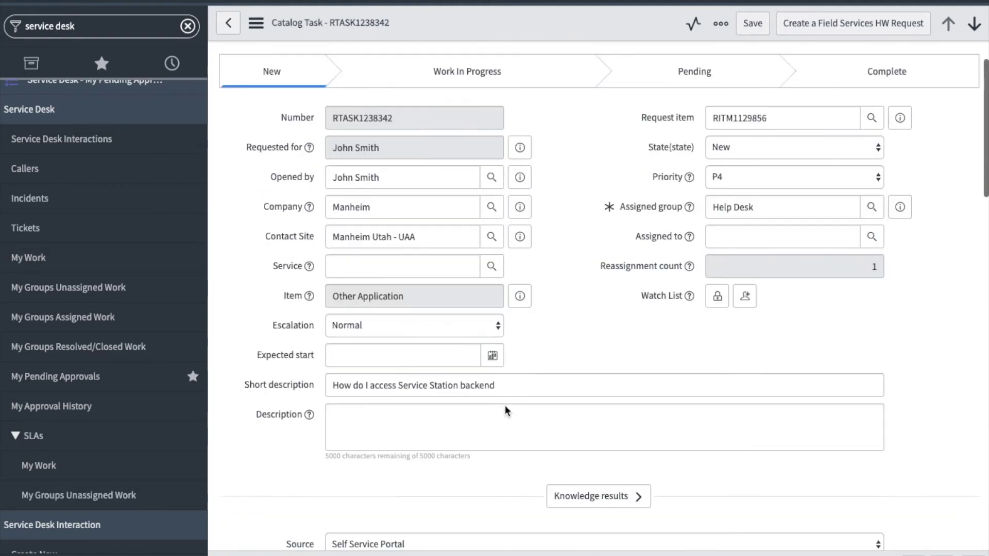
scroll(505, 411, "up", 1)
left_click(785, 283)
type("gina")
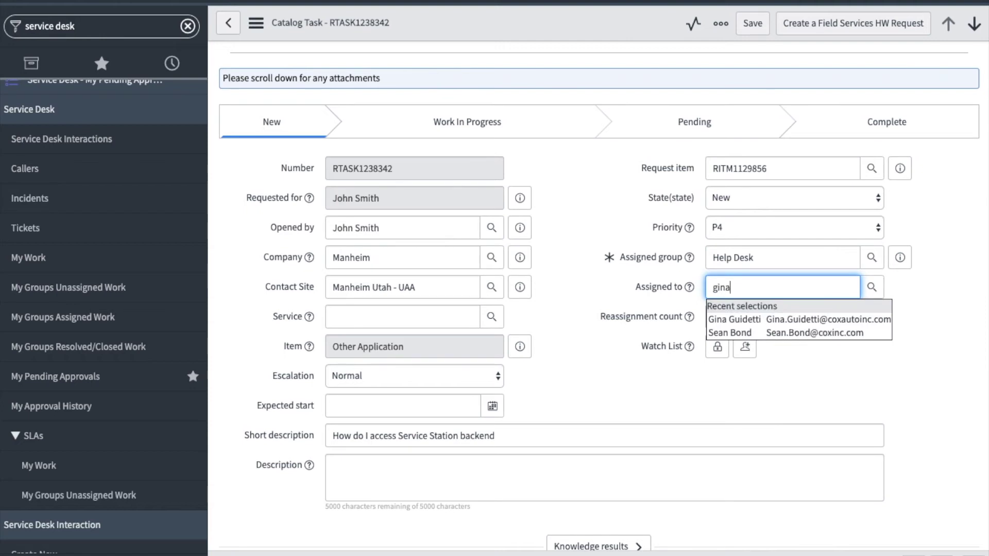
left_click(789, 317)
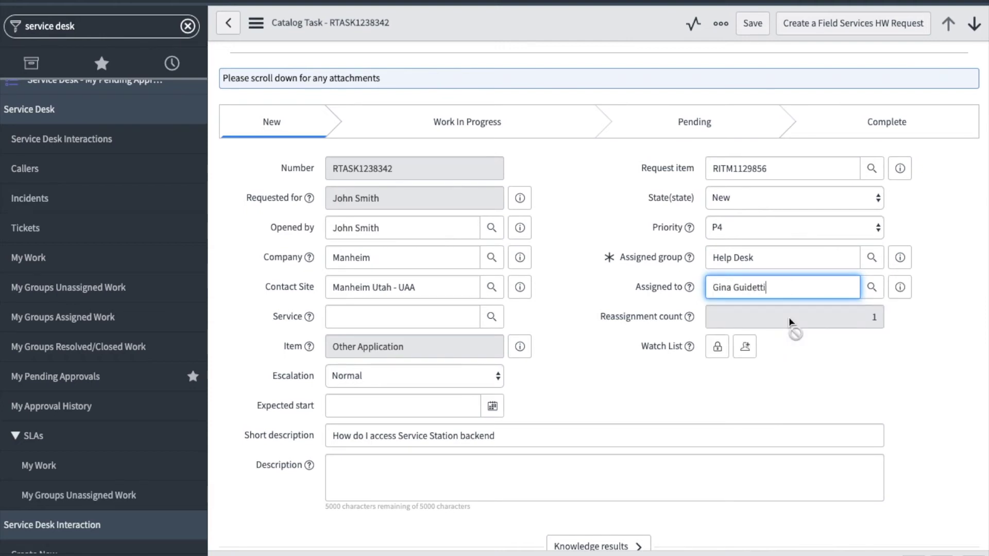
left_click(821, 198)
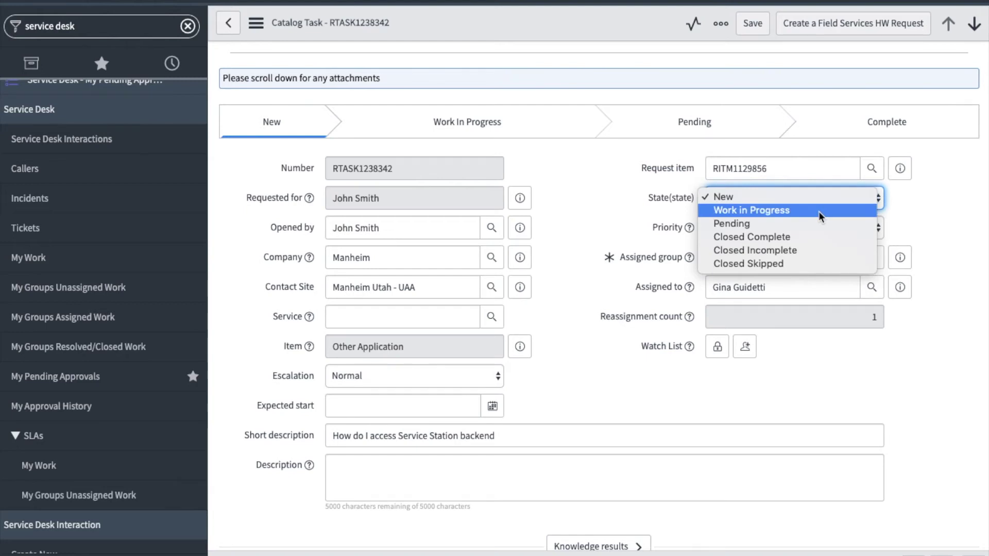
key("Escape")
key("Down")
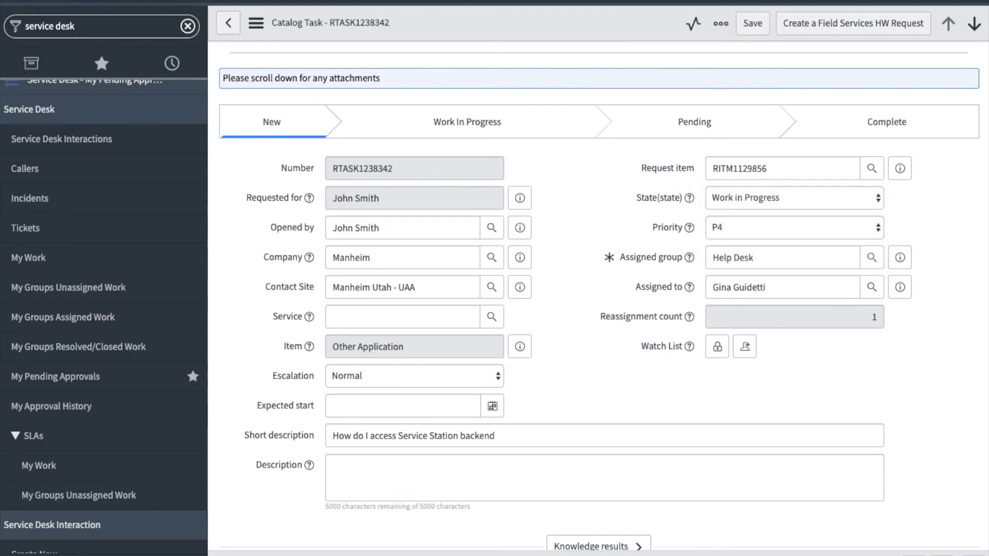
scroll(616, 448, "down", 15)
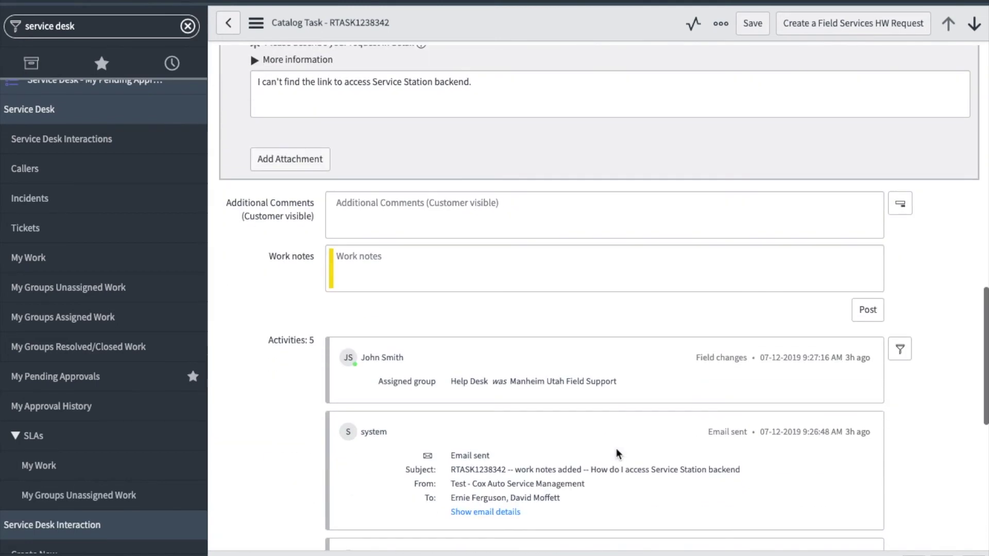
left_click(541, 206)
type("Hi John There are several ways to get to Service Station backend: From OKTA, https://coxauto.okta.com, click on Service Station: REQUEST HELP. From the portal, https://coxauto.service-now.com/ess, click on Portals, backend. You can also go directly to the backend with this link: https://coxauto.service-now.com  Let me know if this is all you need and if you need additional help on Service Station please go to the portal and click on Find Answers at the top. There are many knowledge articles and videos under Service Station Help.")
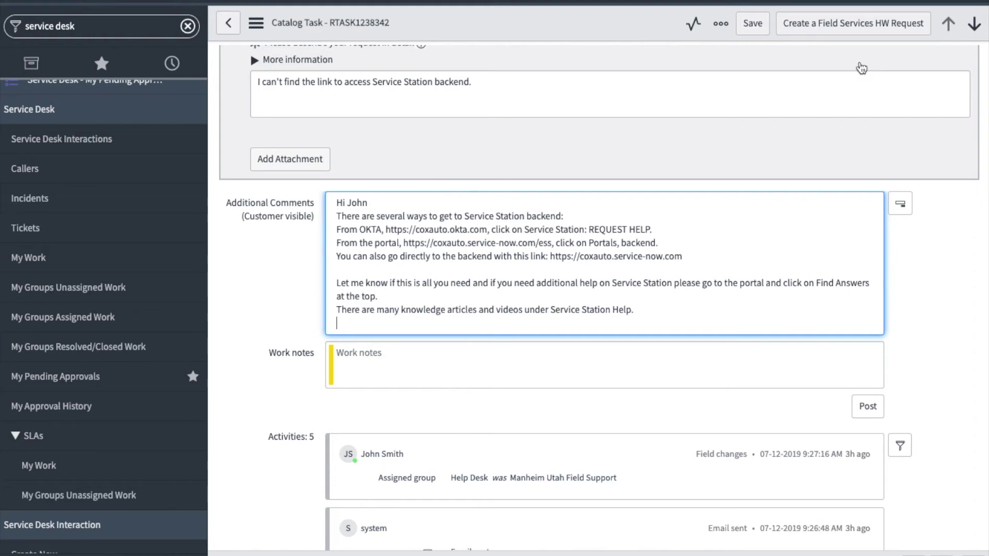
left_click(754, 28)
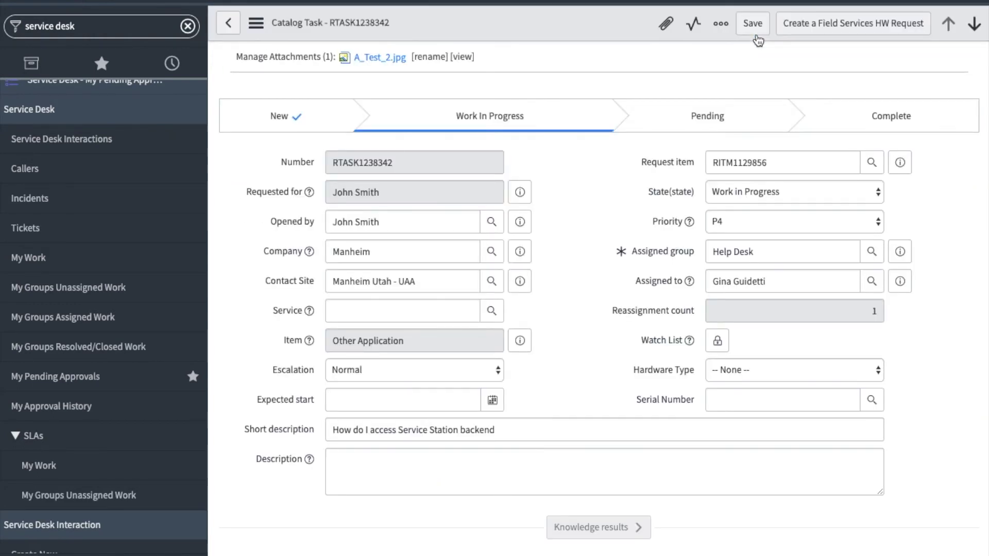
Reload the catalog task form and check the latest activity entries for a reply from the requester
scroll(569, 263, "down", 10)
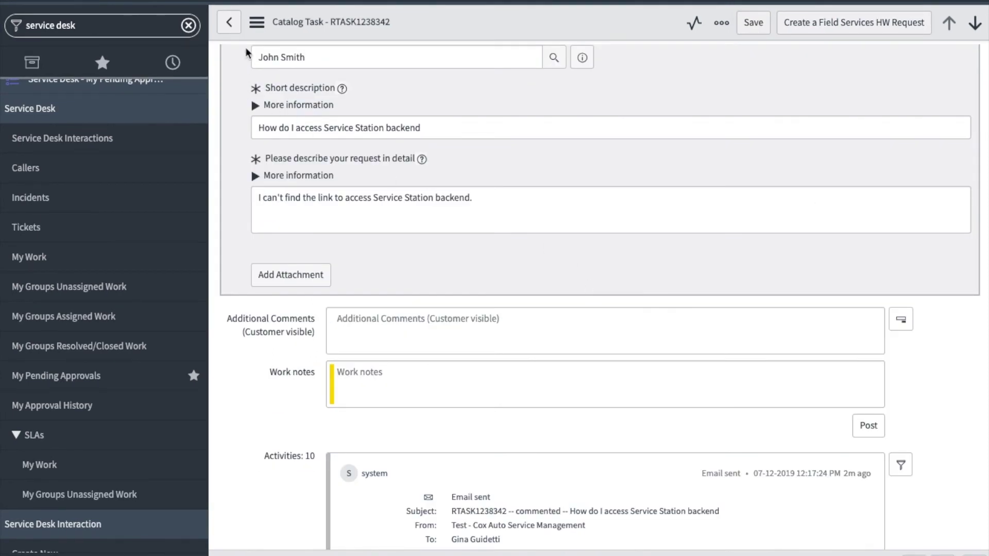
left_click(257, 24)
left_click(331, 215)
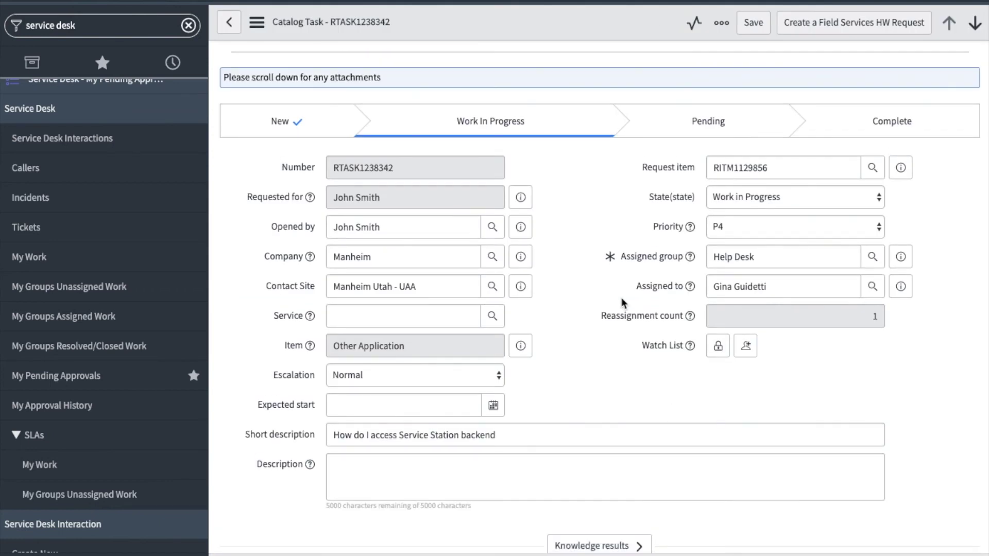
scroll(621, 298, "down", 15)
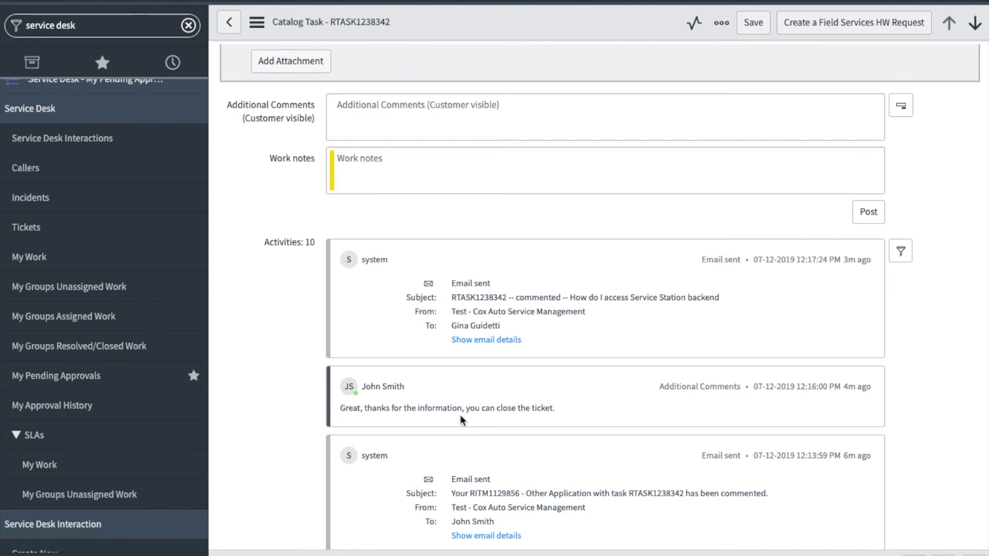
Set the catalog task's state to Closed Complete
scroll(601, 227, "up", 15)
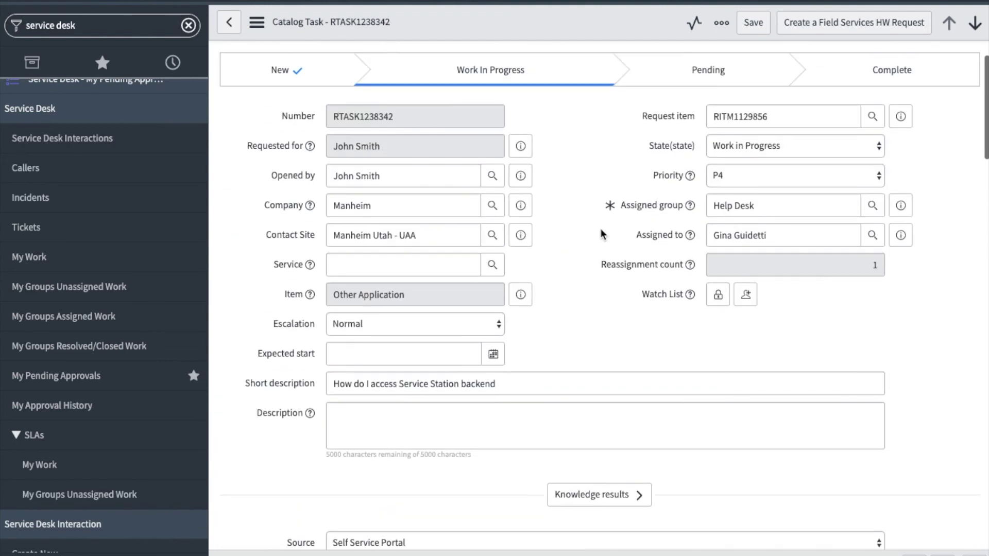
left_click(806, 148)
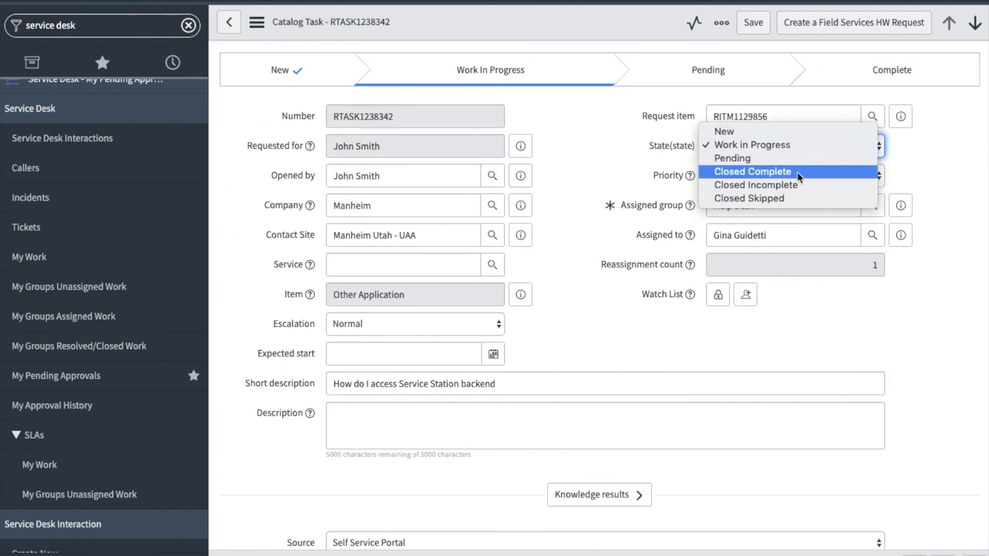
left_click(797, 171)
scroll(747, 298, "down", 3)
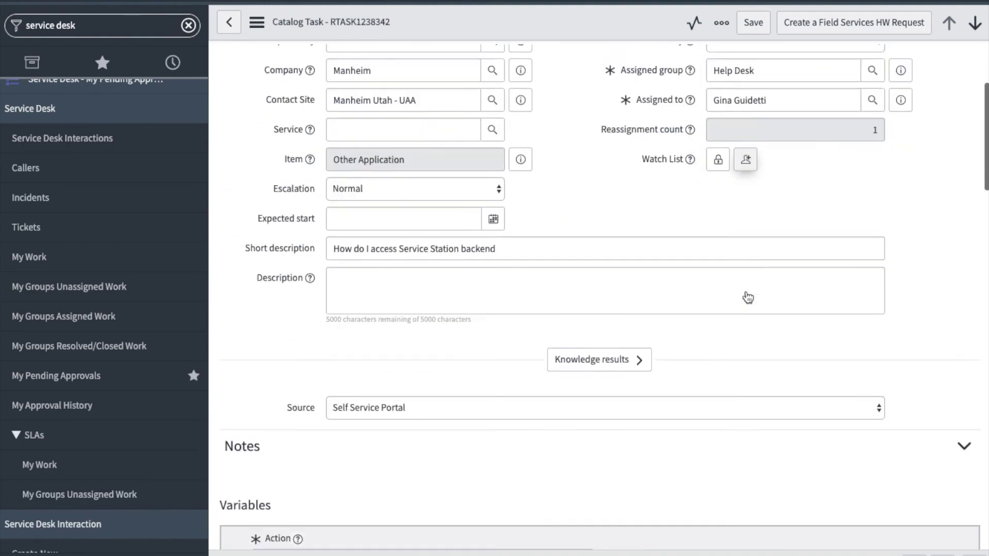
scroll(747, 298, "down", 15)
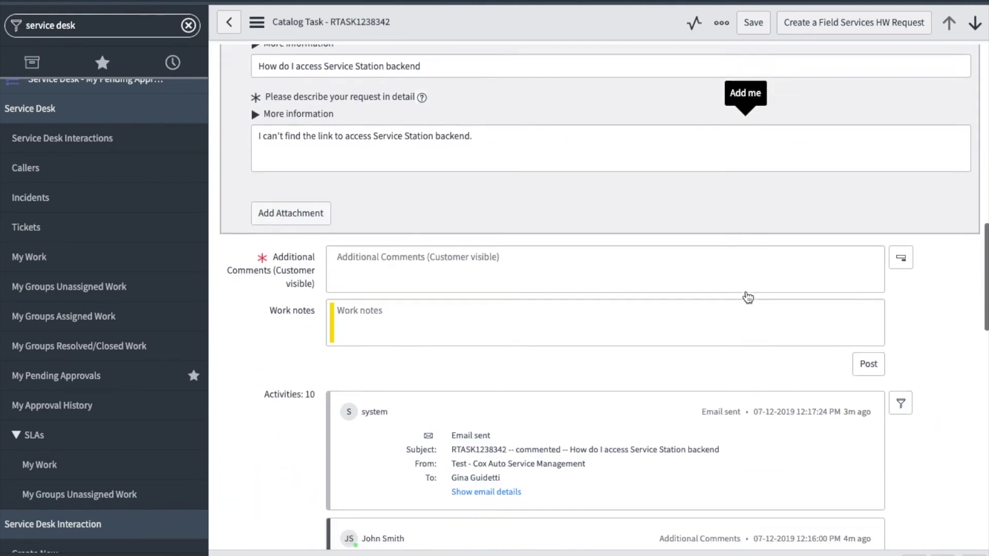
scroll(747, 297, "down", 2)
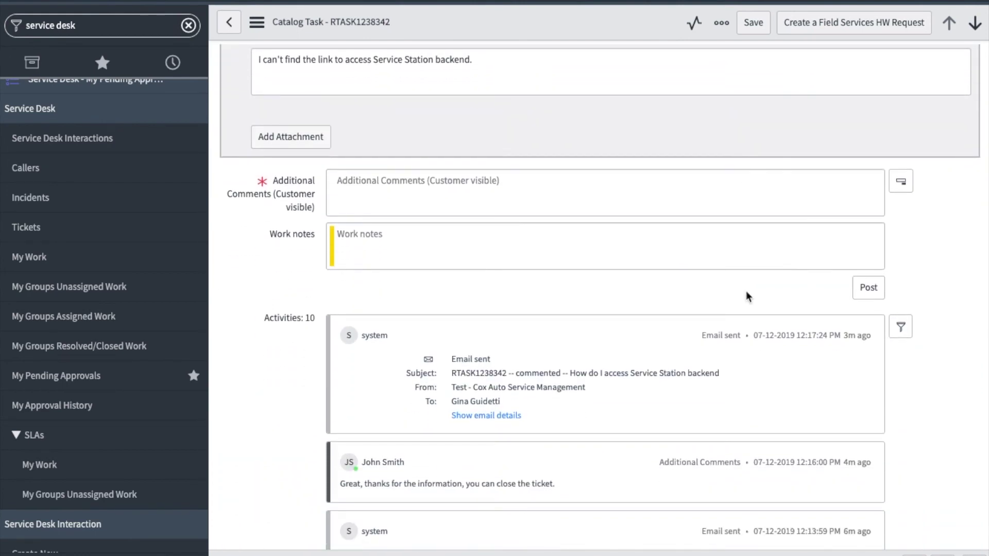
left_click(472, 193)
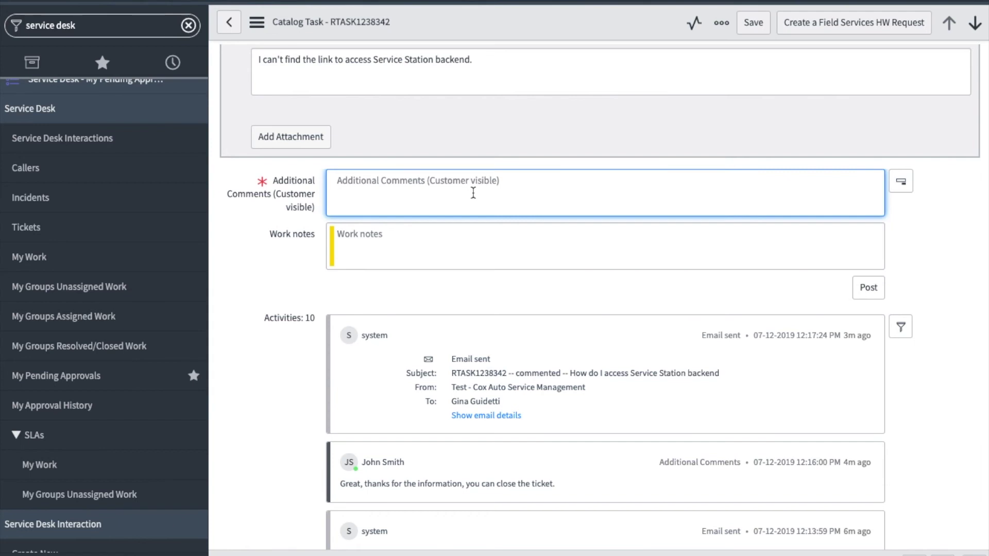
type("From the portal, https://coxauto.service-now.com/ess, click on Portals, backend. You can also go directly to the backend with this link: https://coxauto.service-now.com")
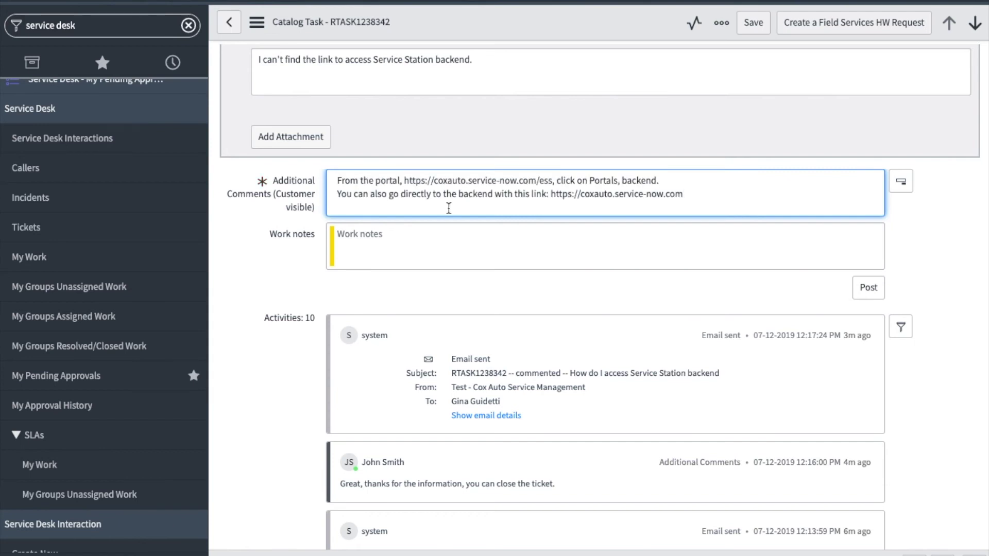
left_click(753, 23)
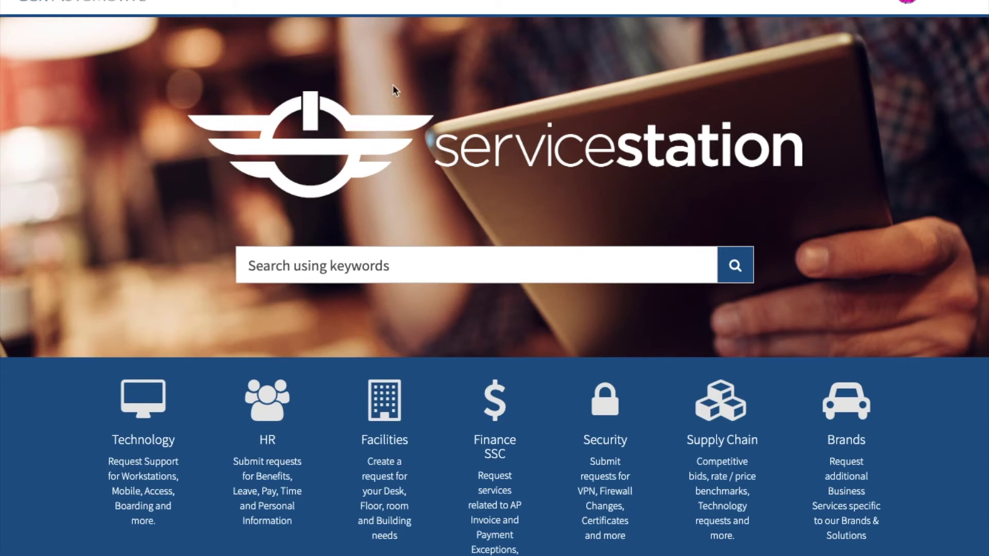
Search the Service Station portal for "best practices" and read through the article Service Station- Best Practices for ITIL/Support users
left_click(486, 262)
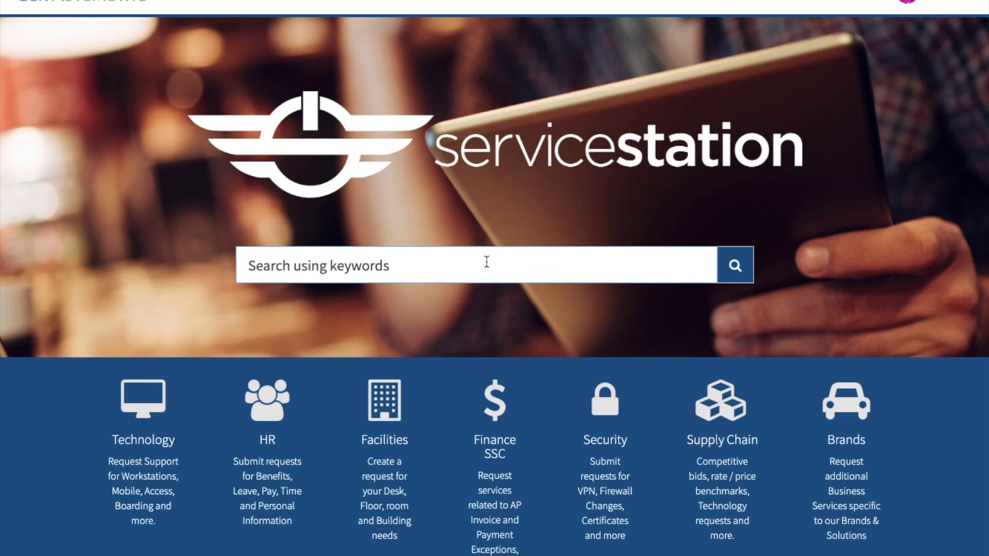
type("best practices")
key("Return")
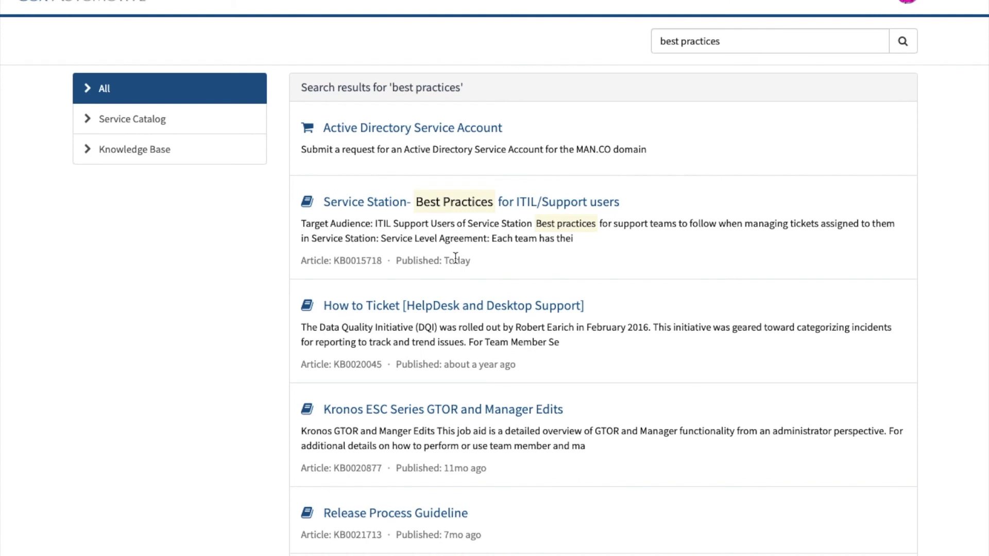
left_click(425, 206)
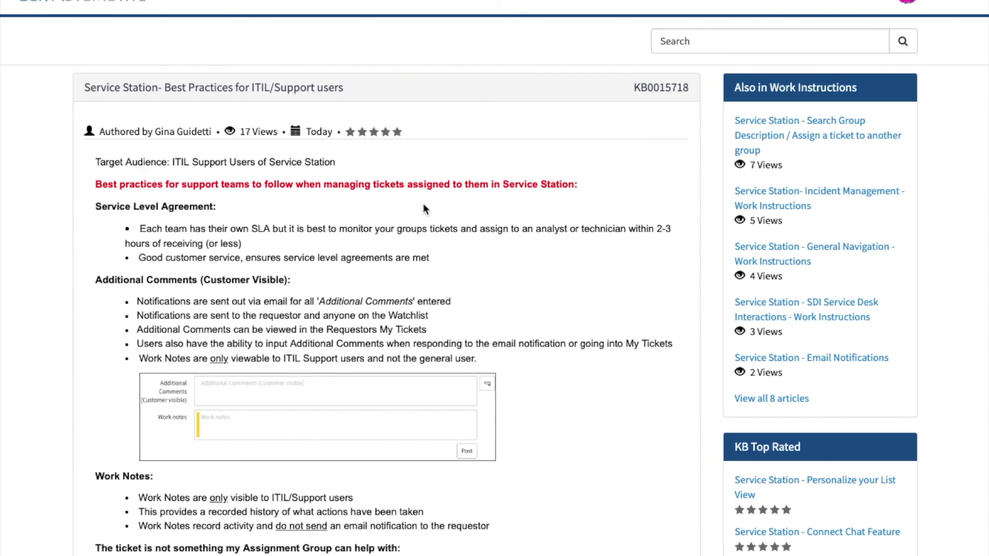
scroll(423, 205, "down", 3)
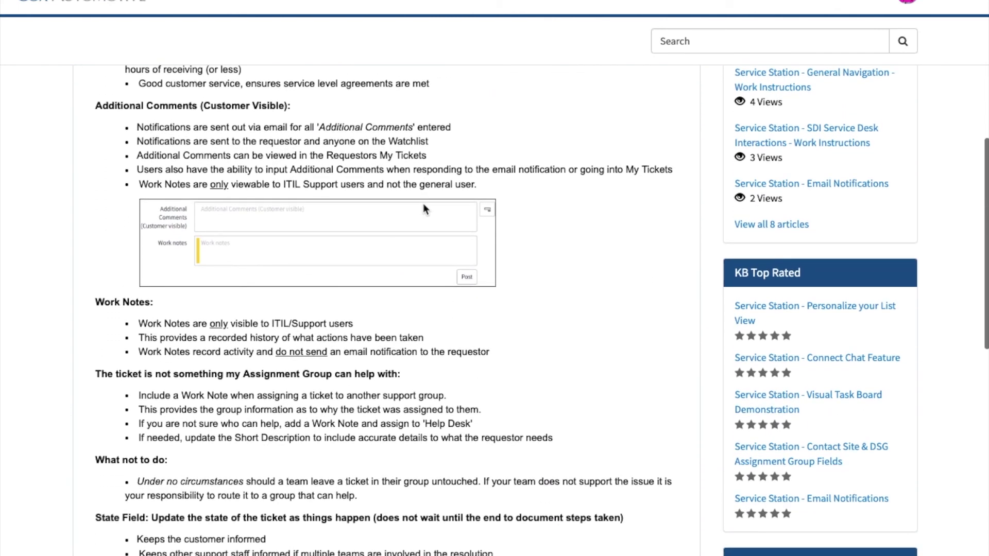
scroll(424, 205, "down", 7)
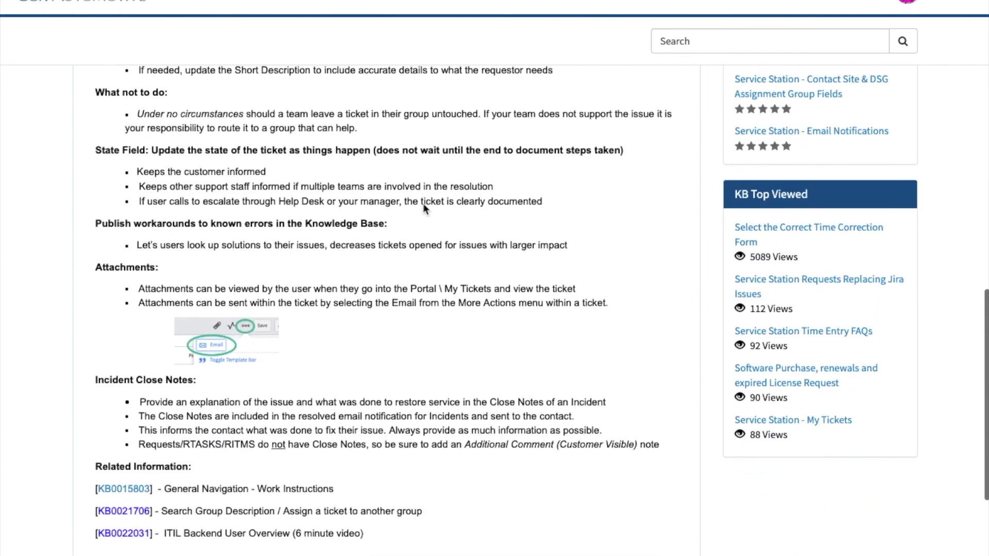
scroll(423, 203, "down", 3)
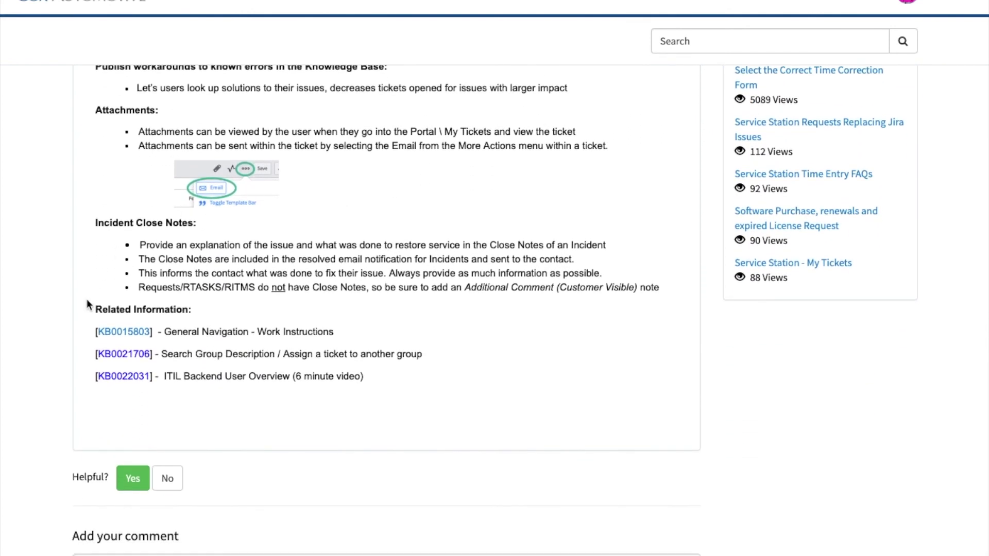
scroll(270, 334, "up", 15)
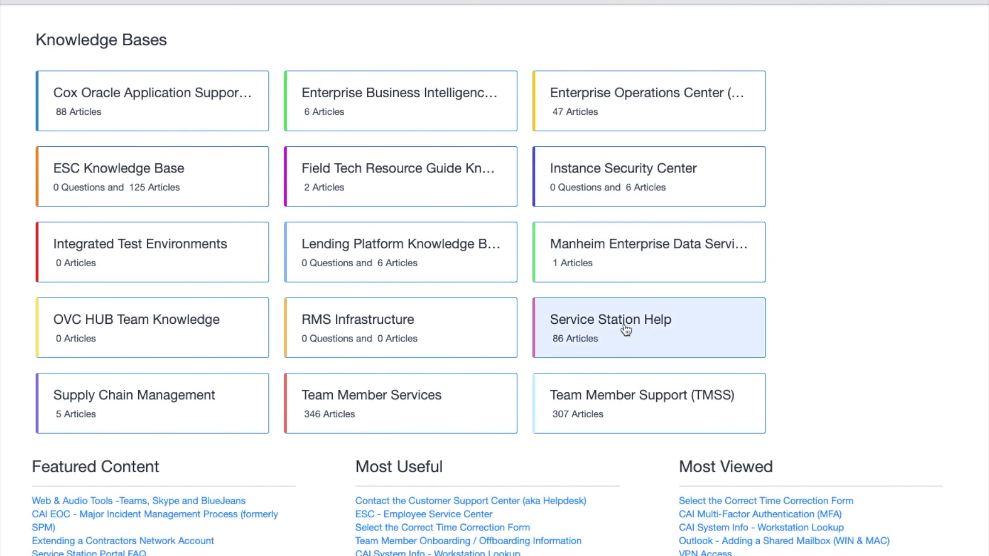
Open the Service Station Help knowledge base and, from the Service Station Support options, the Contact the Service Station Team request form
left_click(626, 330)
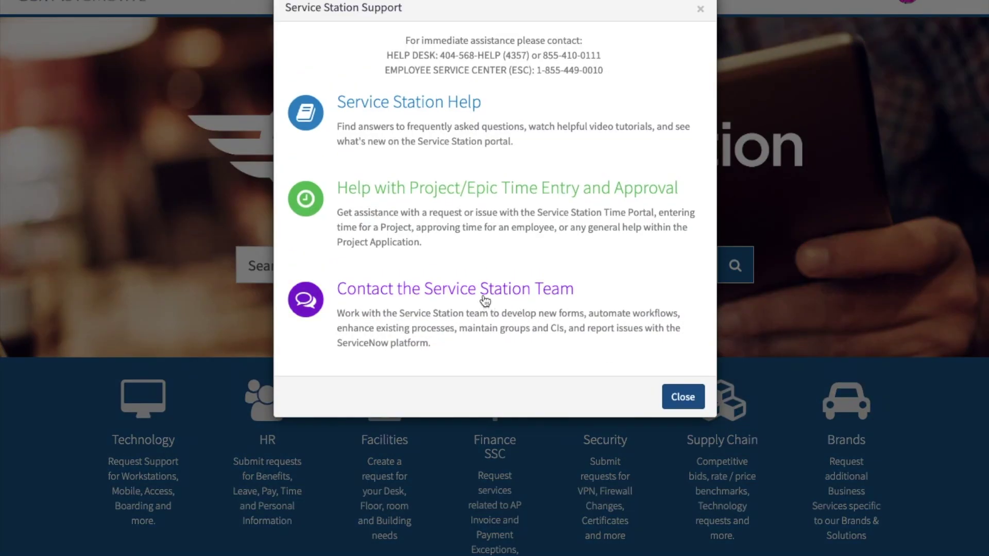
left_click(484, 291)
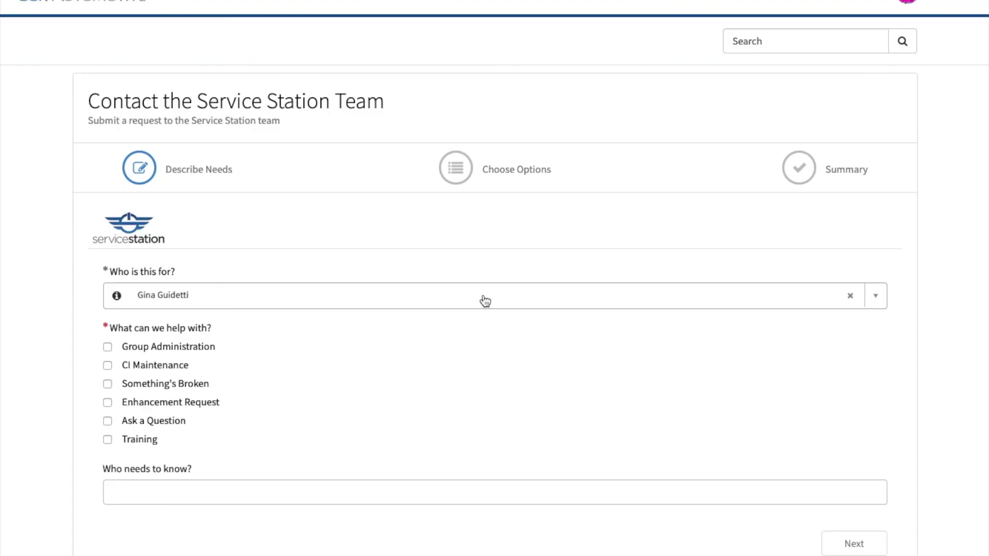